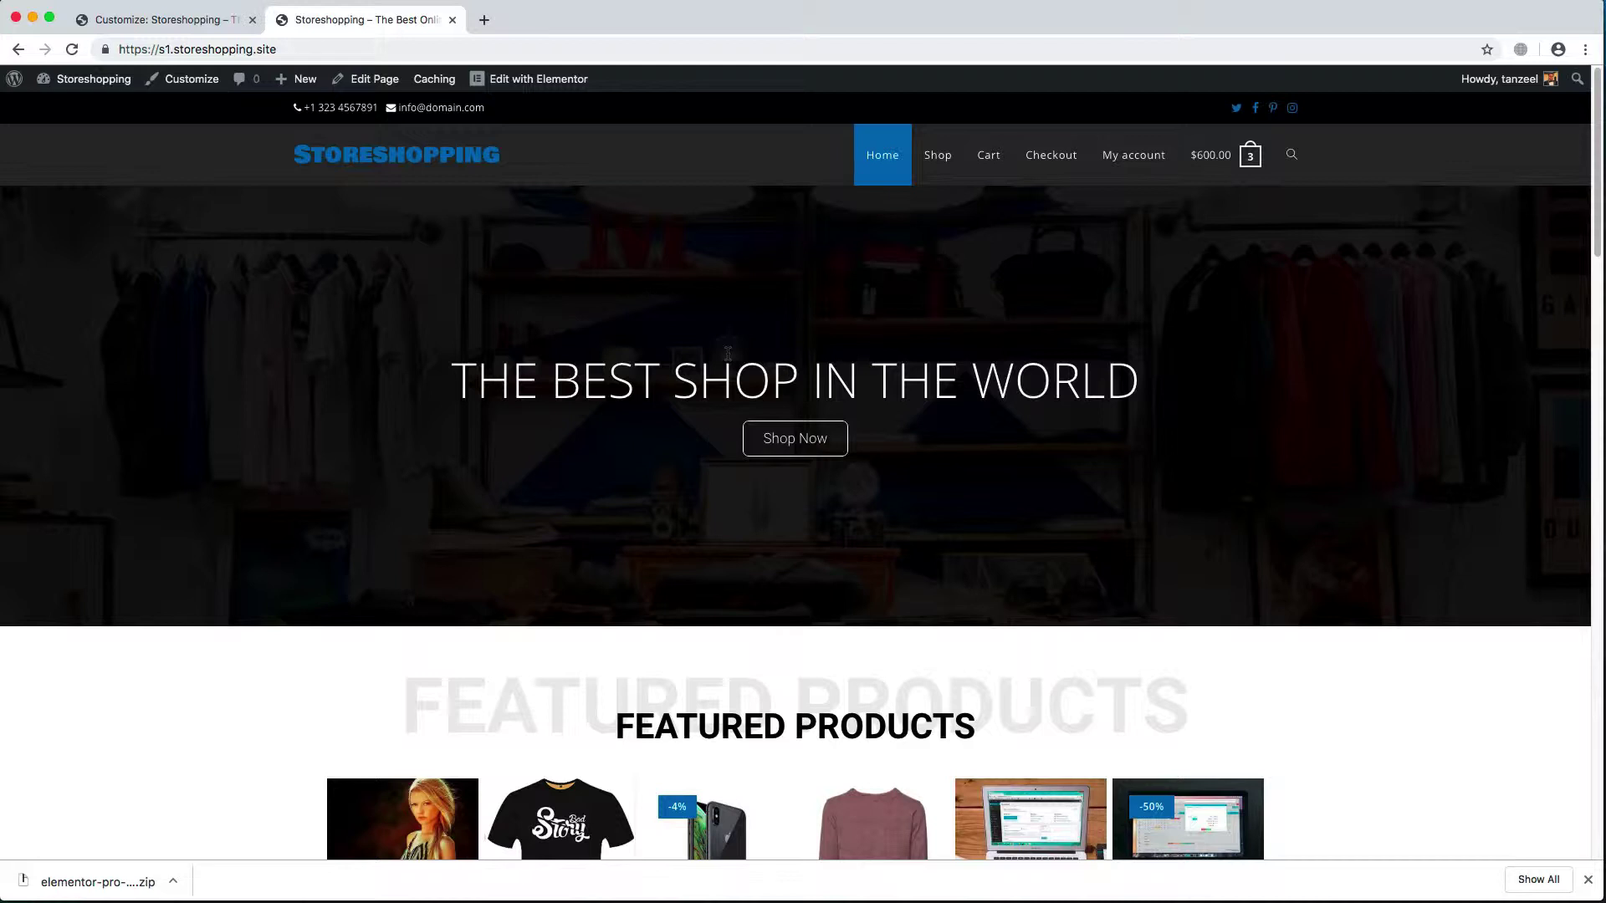
# Search the whole site for 'shirt' from the header search box
pyautogui.click(1291, 156)
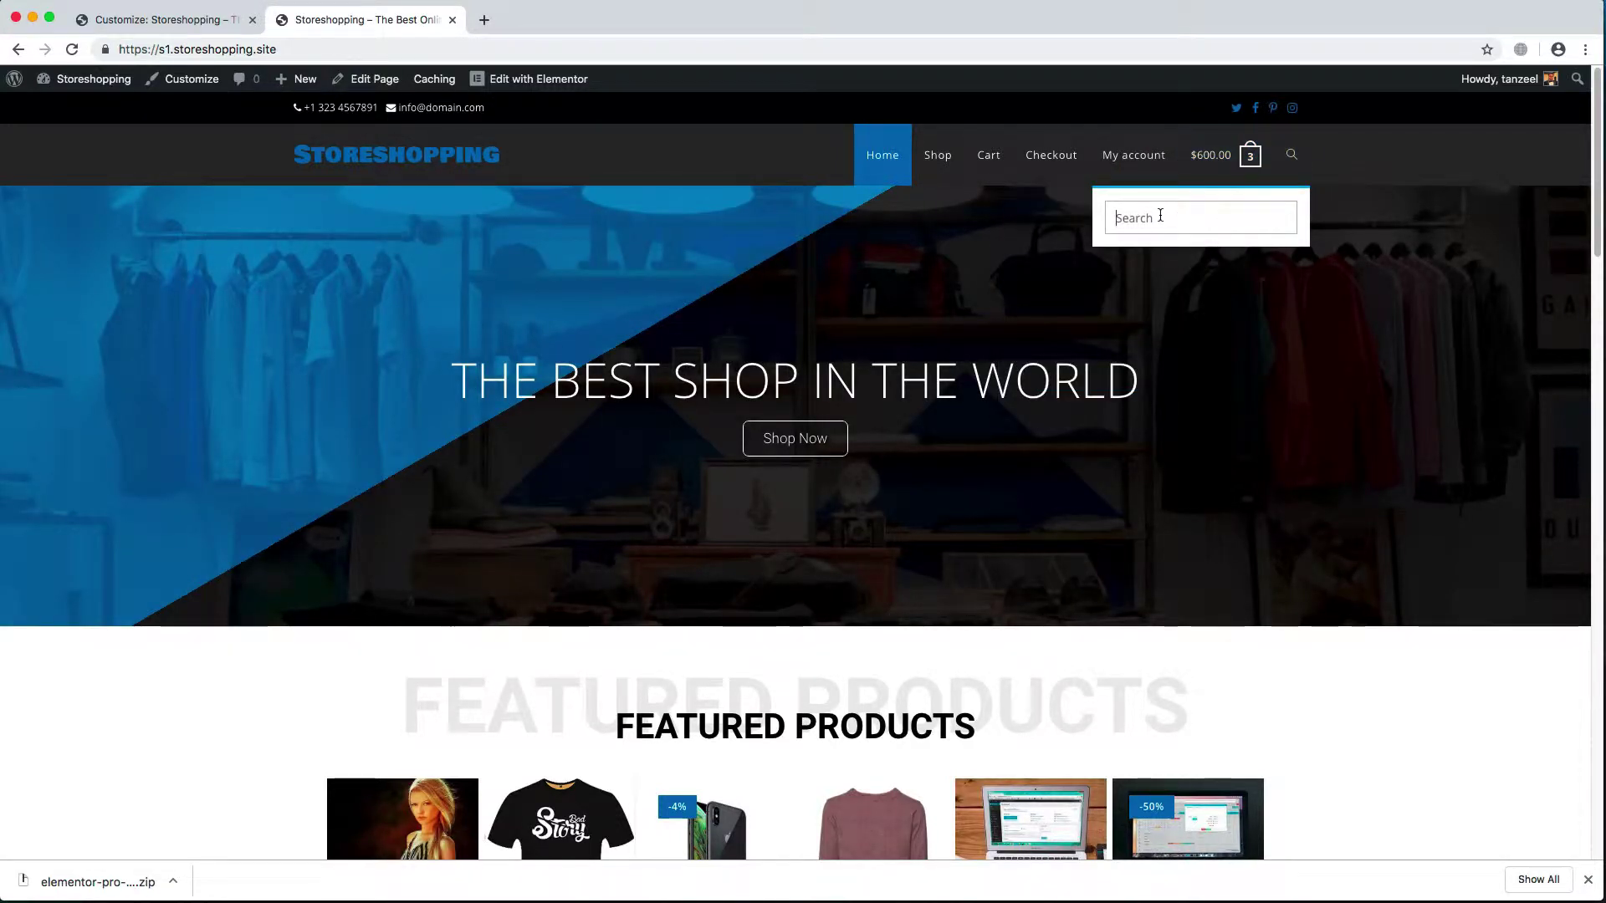
pyautogui.write('shirt')
pyautogui.press('Return')
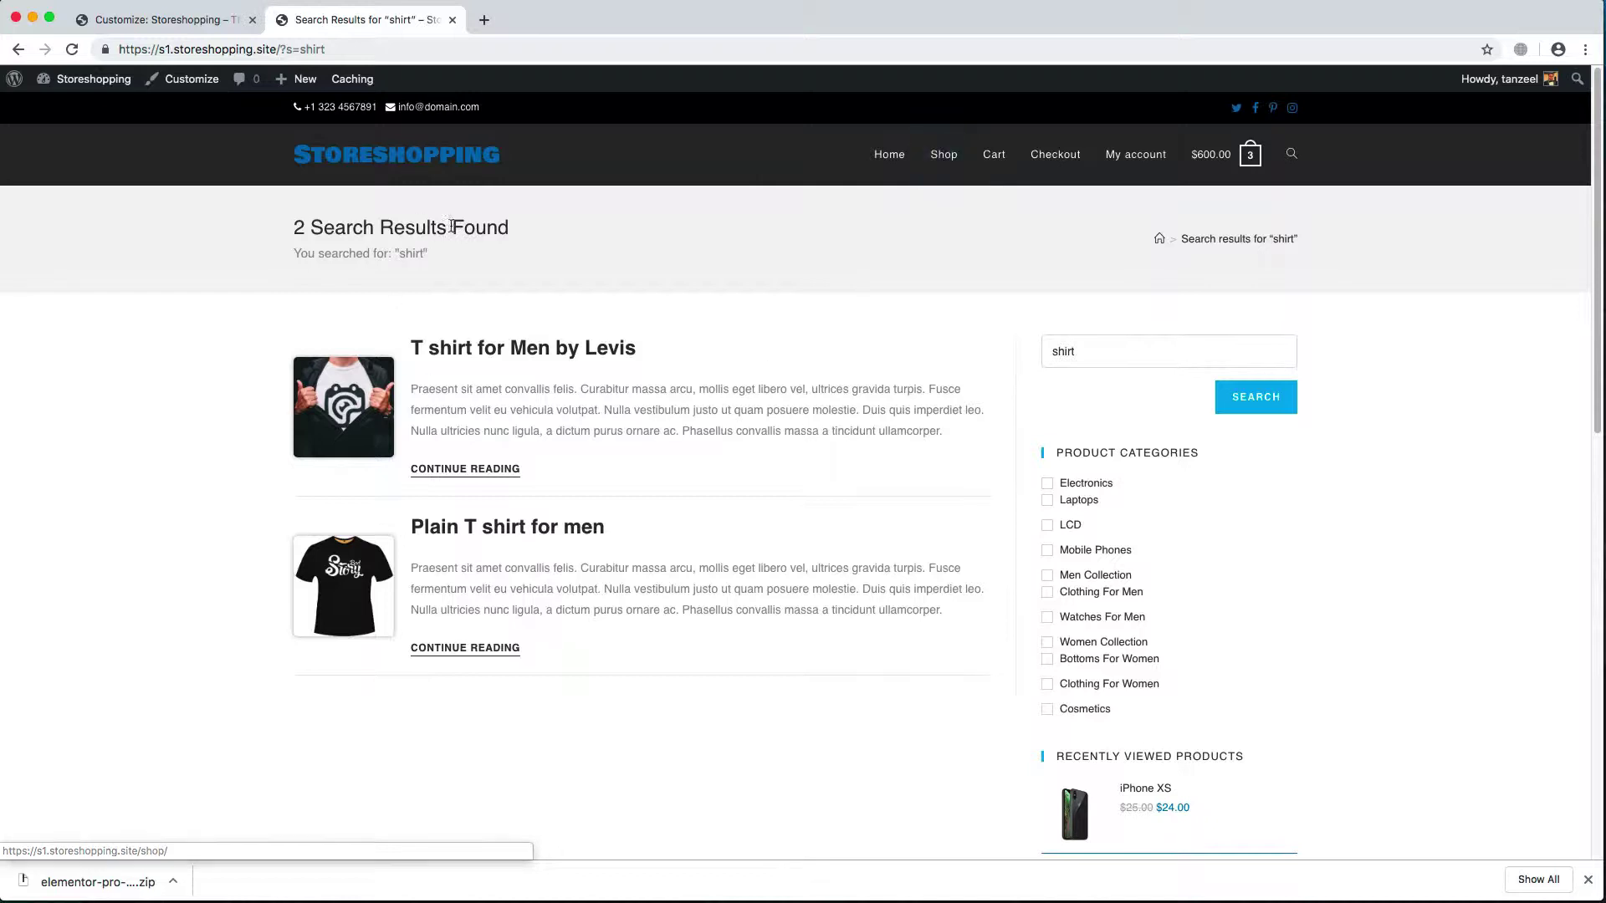
# Search the shop's product listing for 'shirt'
pyautogui.click(945, 157)
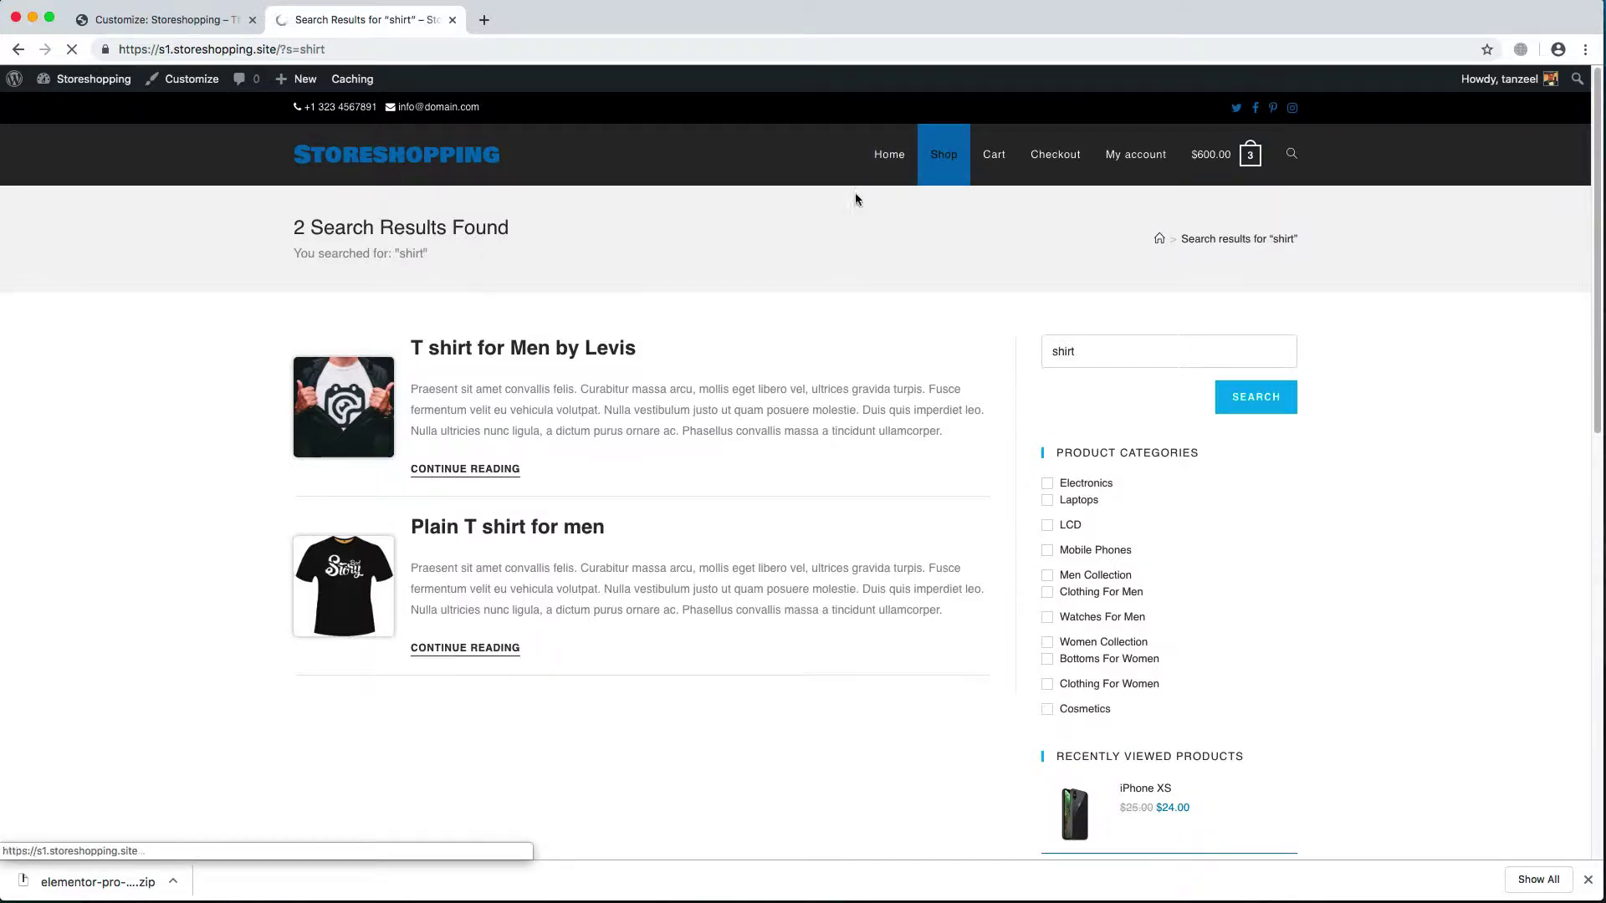
pyautogui.click(386, 357)
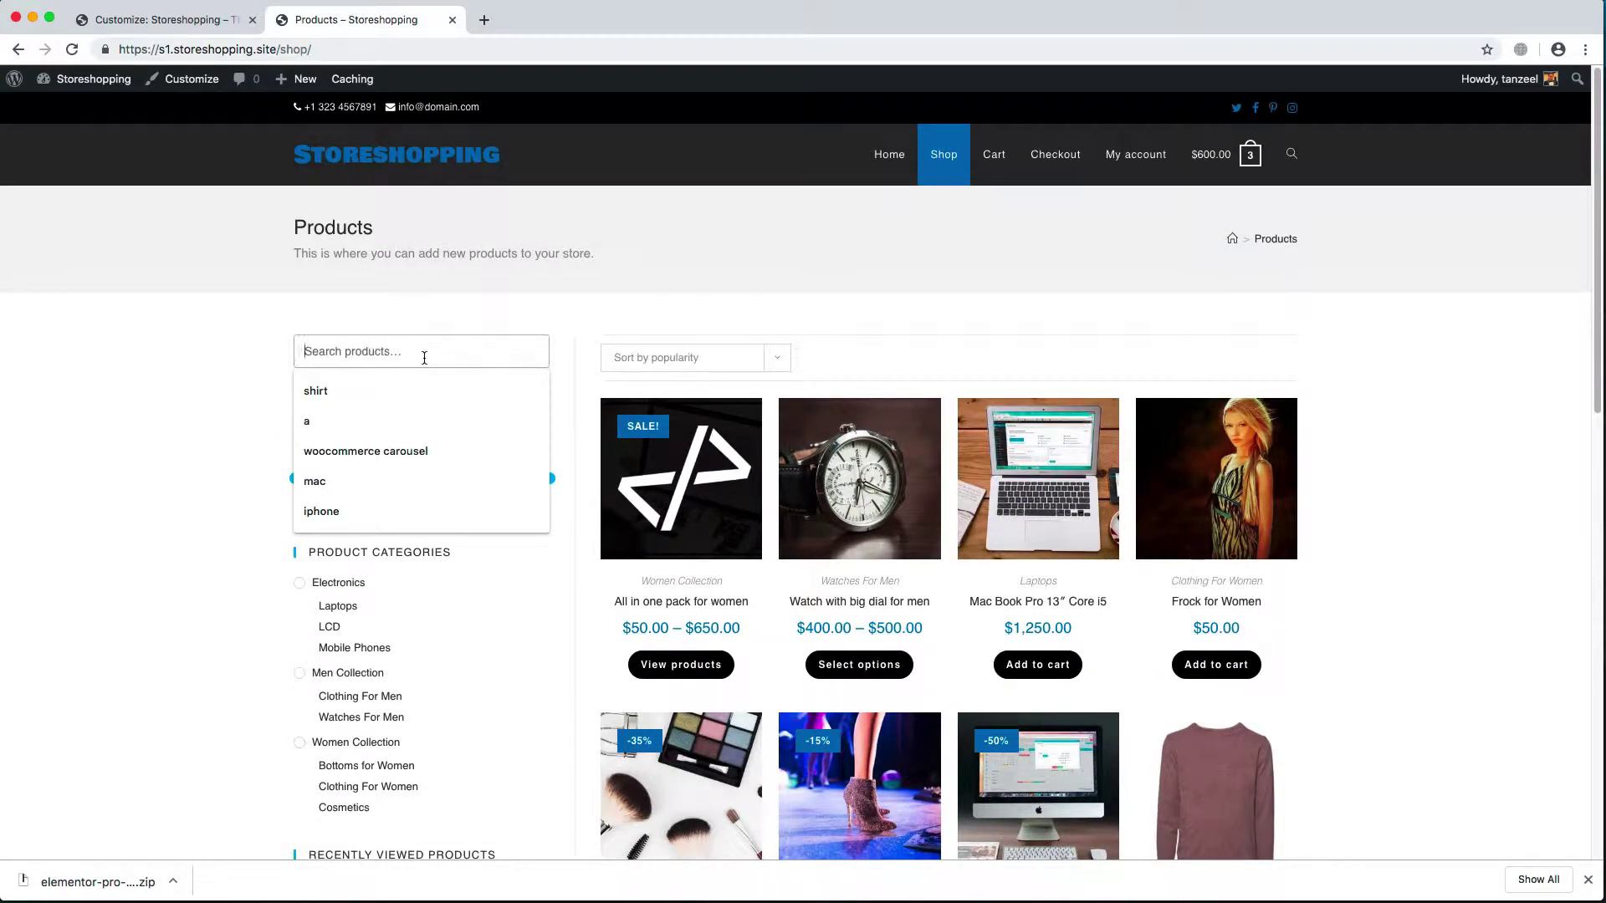
pyautogui.click(415, 391)
pyautogui.click(503, 405)
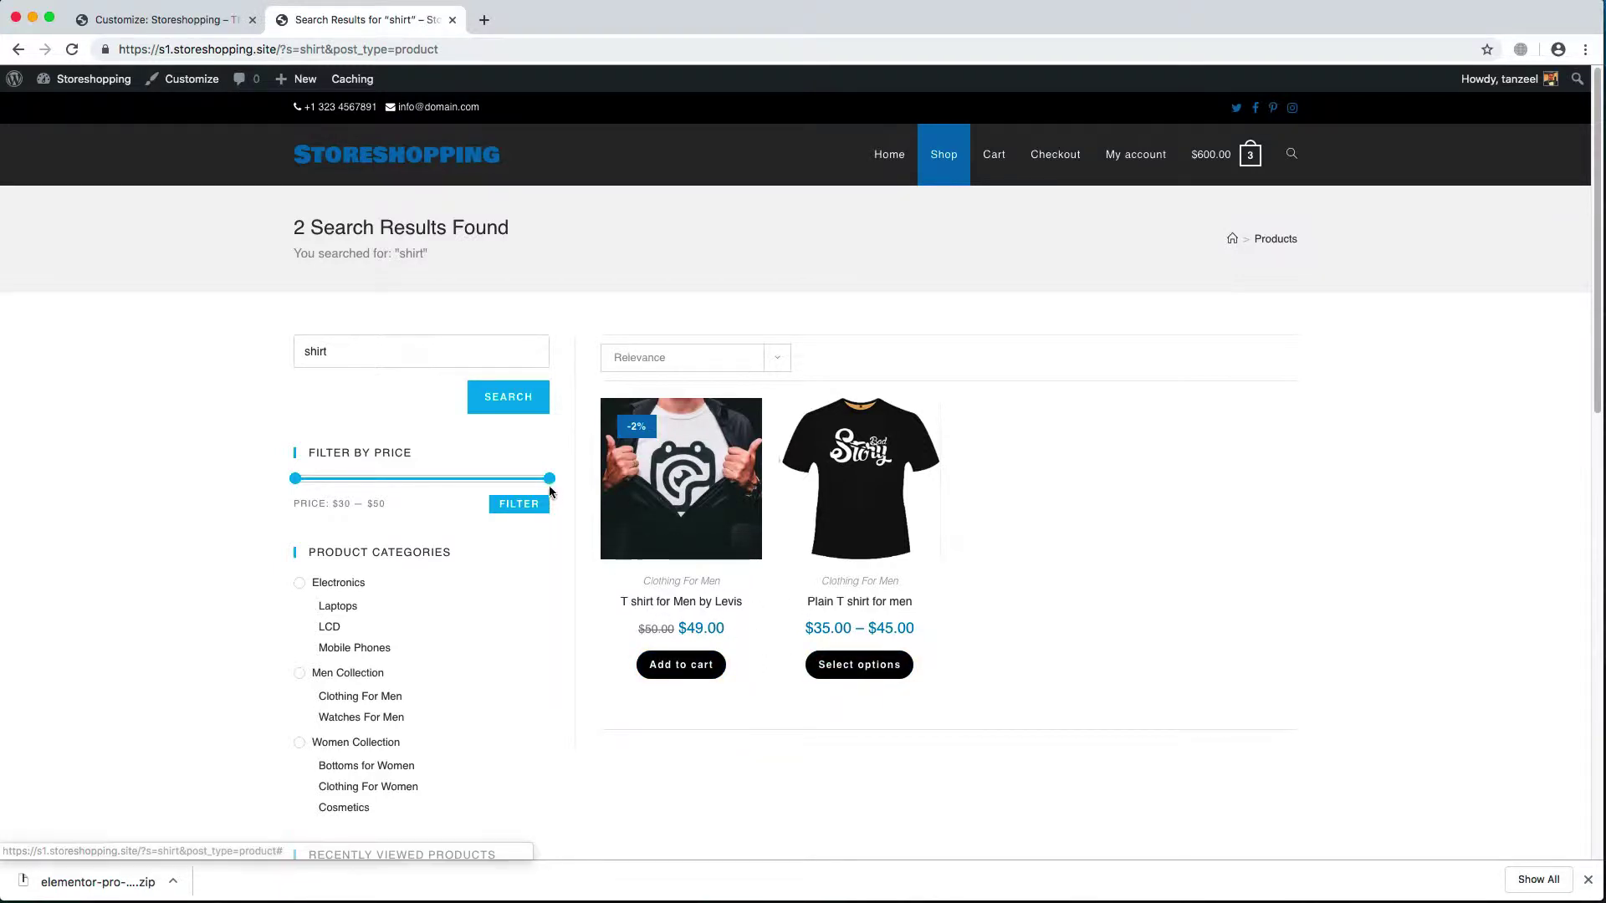
# Filter the shirt product results to the $30–$40 price range
pyautogui.moveTo(459, 486); pyautogui.dragTo(419, 489)
pyautogui.click(512, 512)
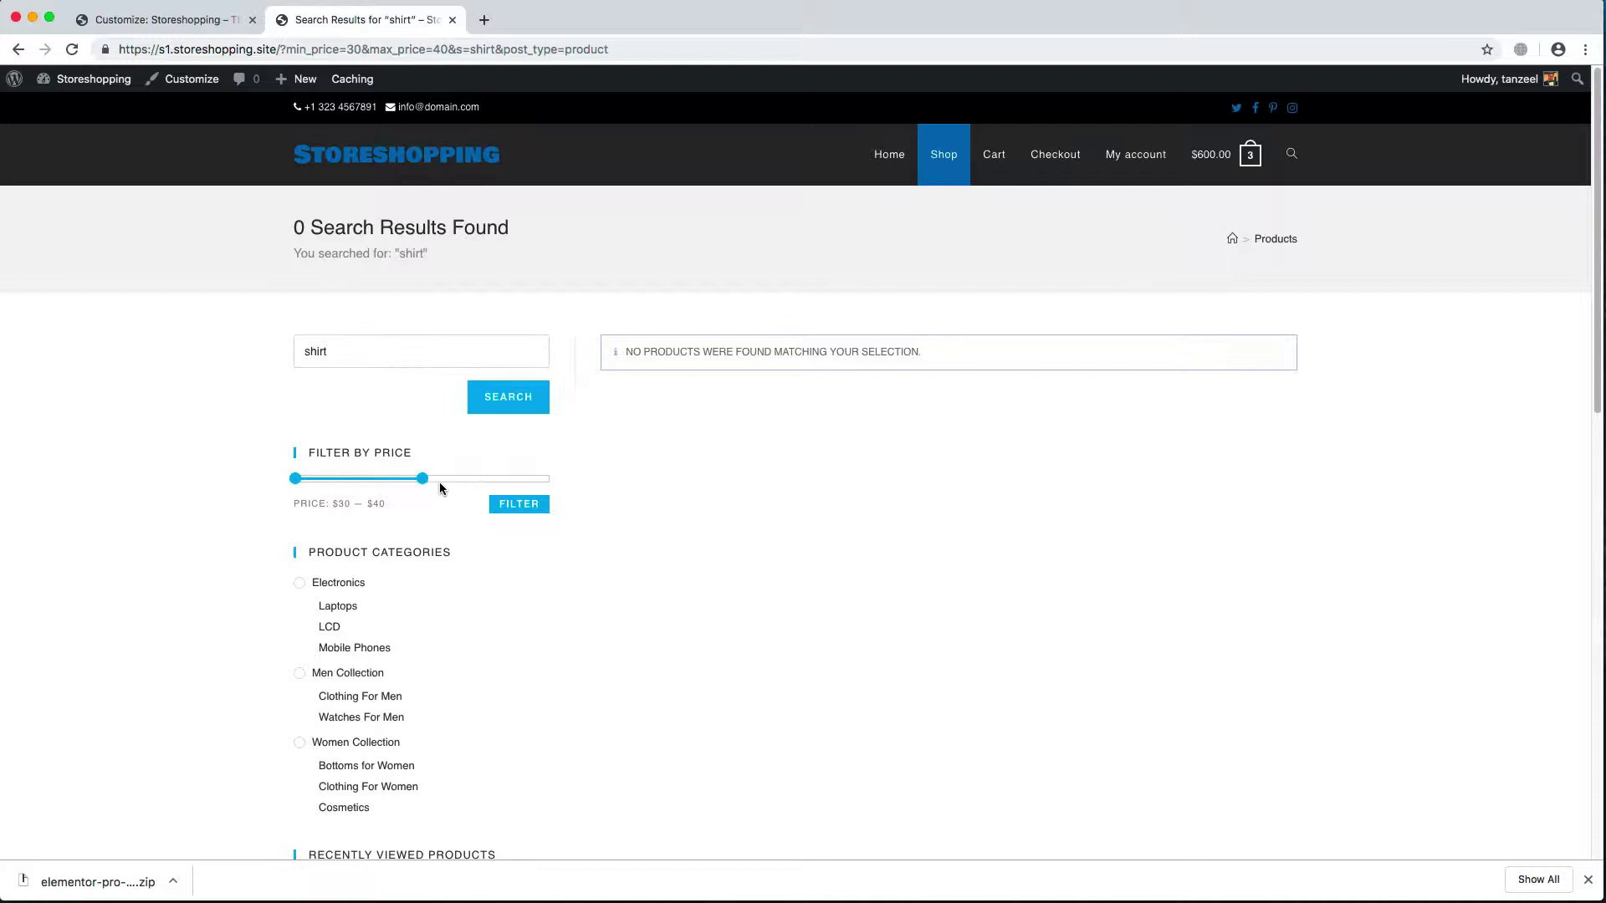
pyautogui.scroll(-5, 414, 542)
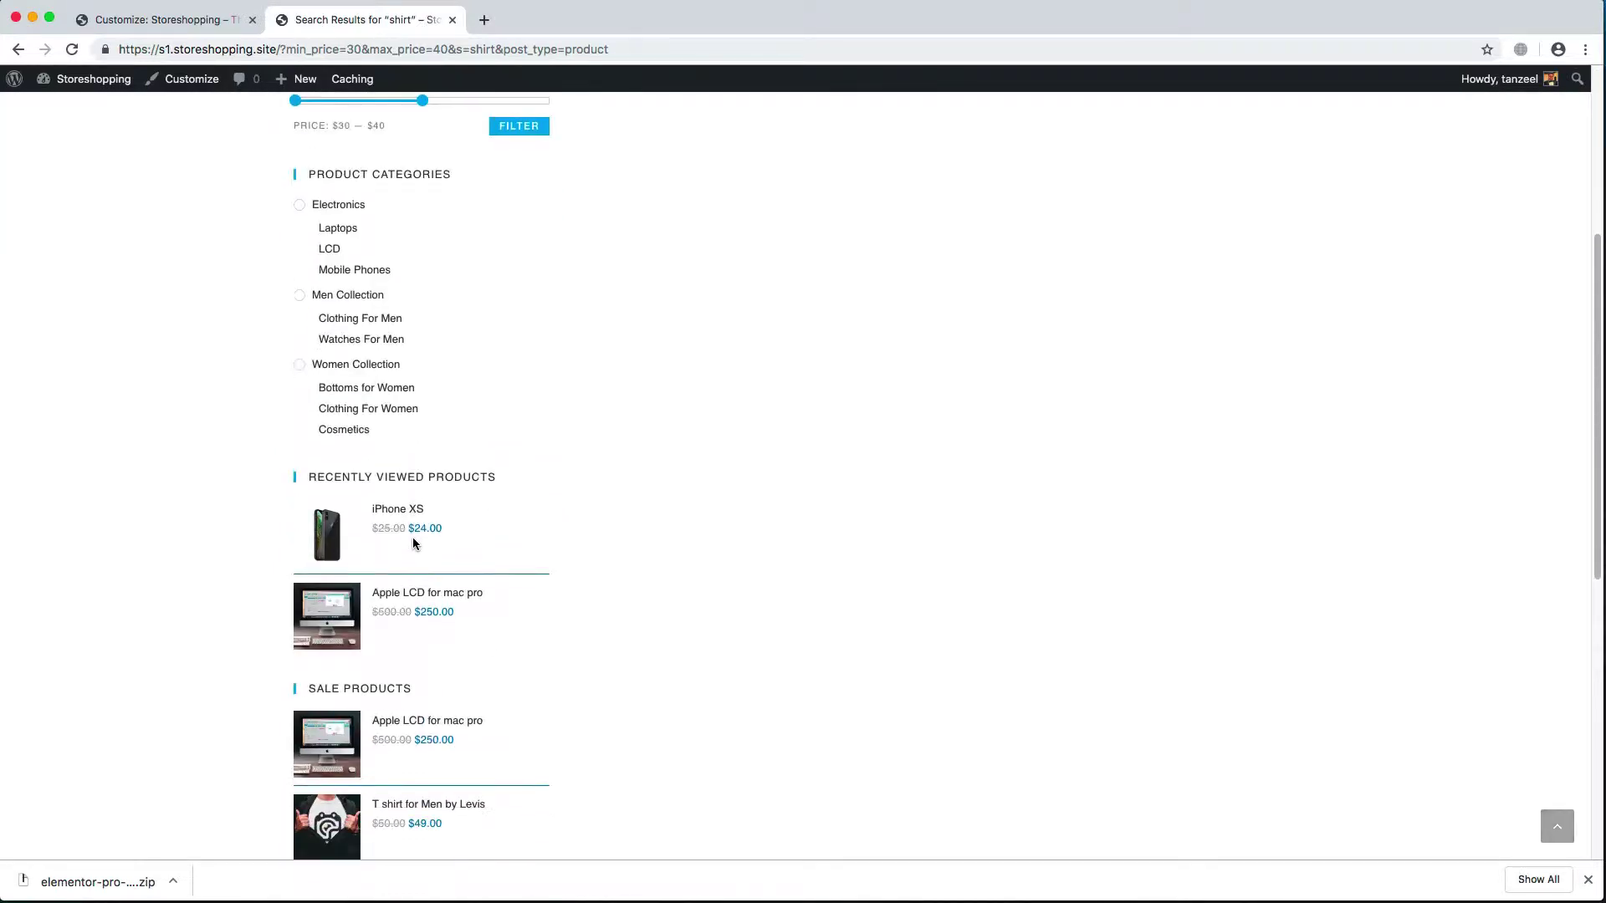
pyautogui.scroll(4, 413, 542)
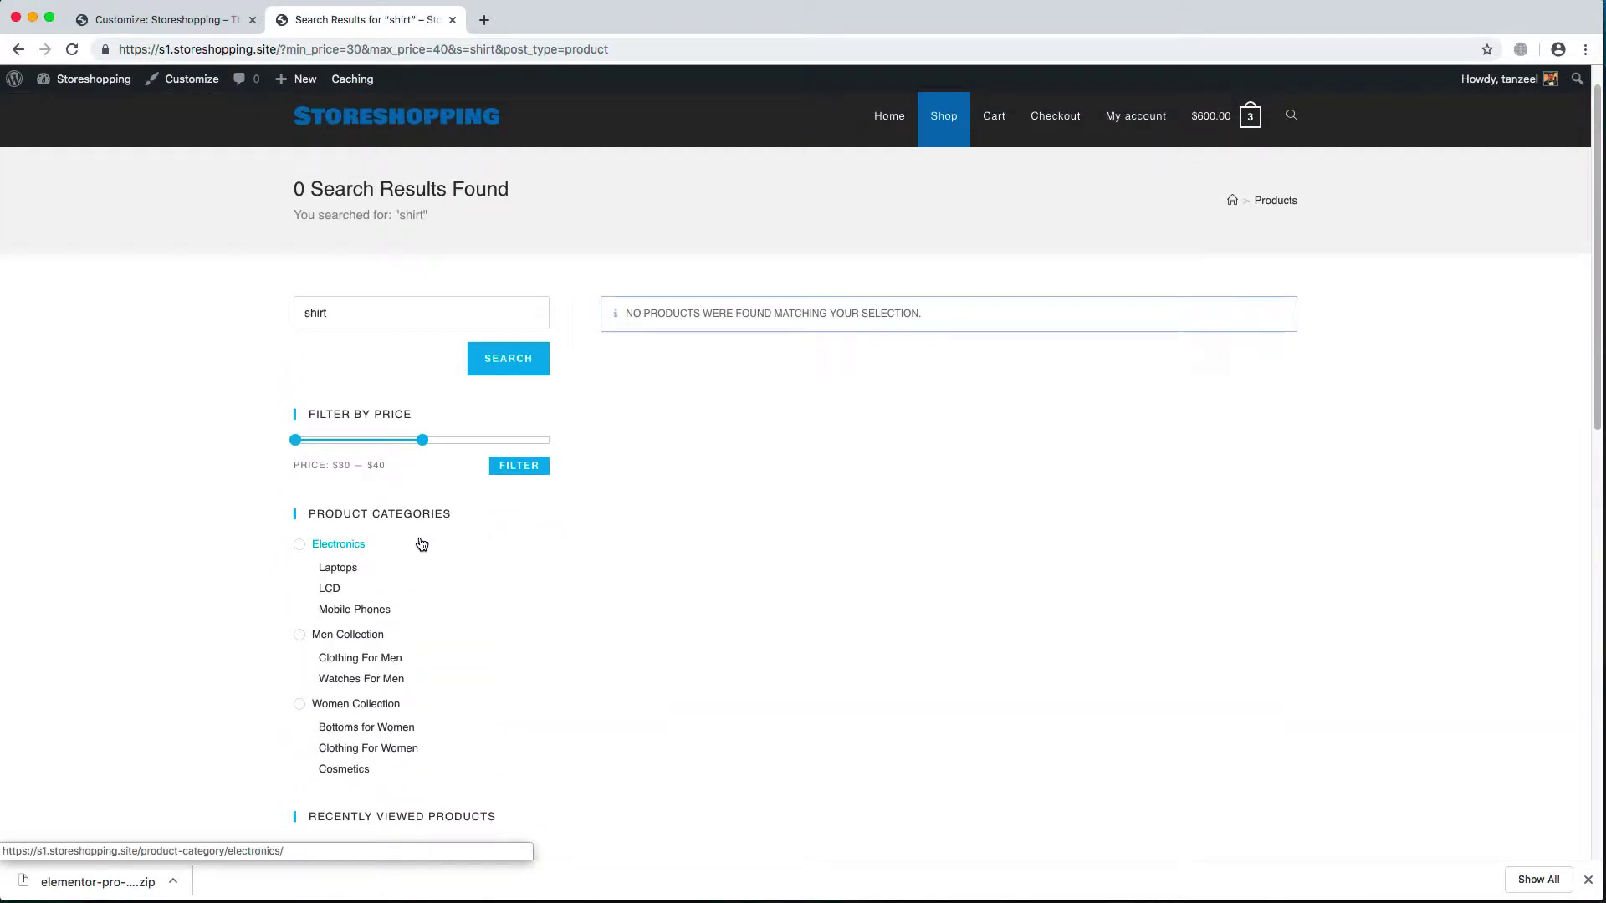
pyautogui.scroll(1, 418, 544)
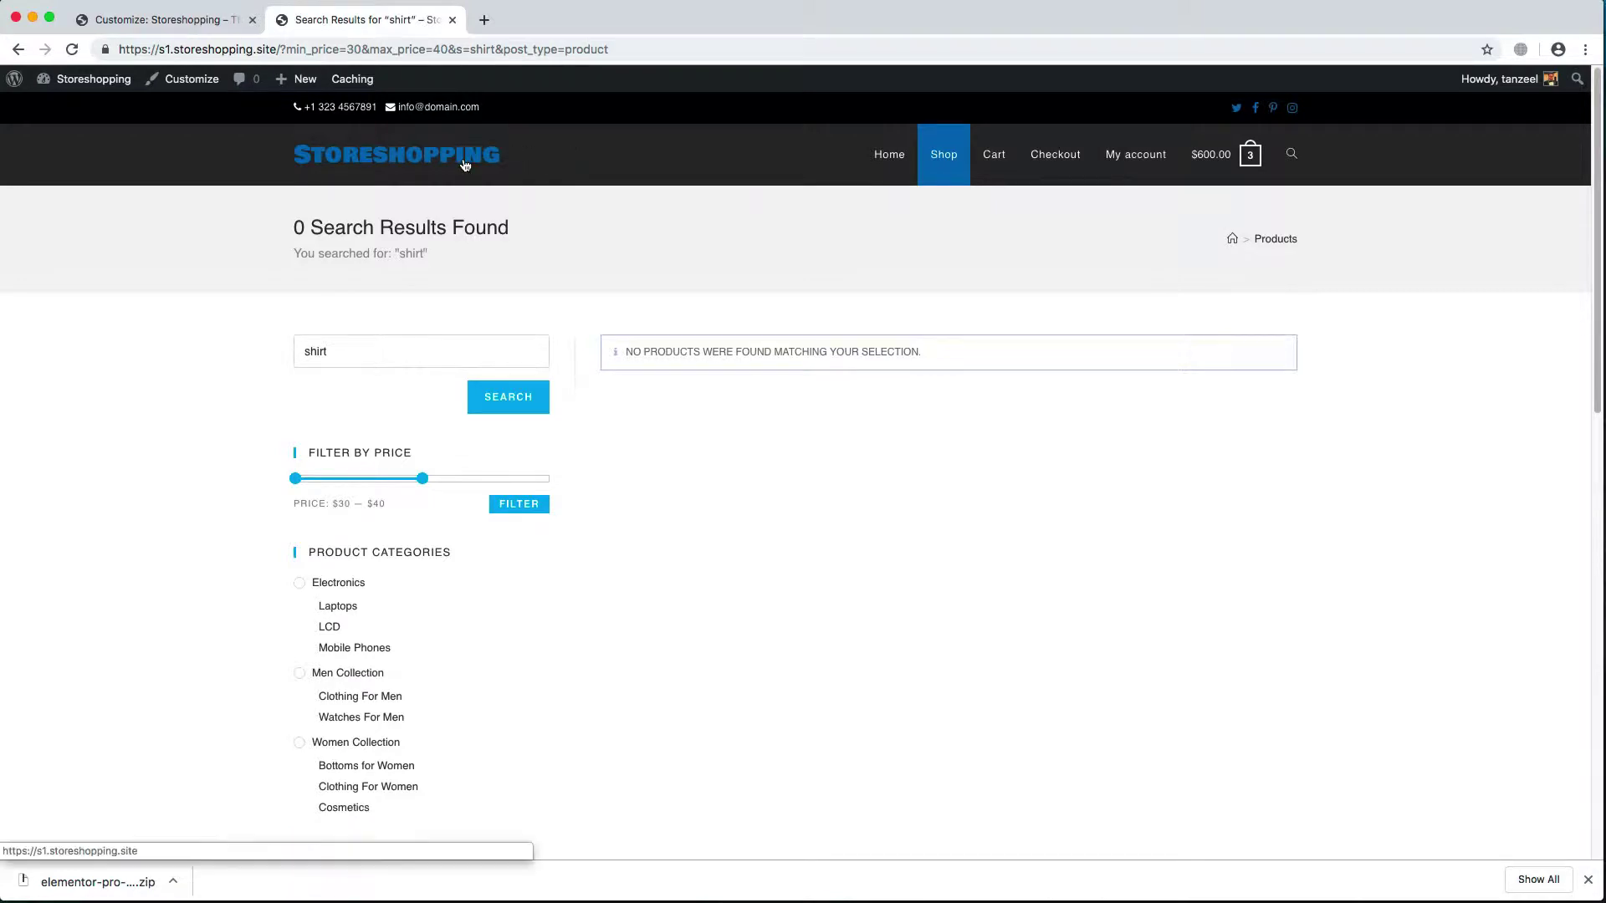
pyautogui.click(1292, 156)
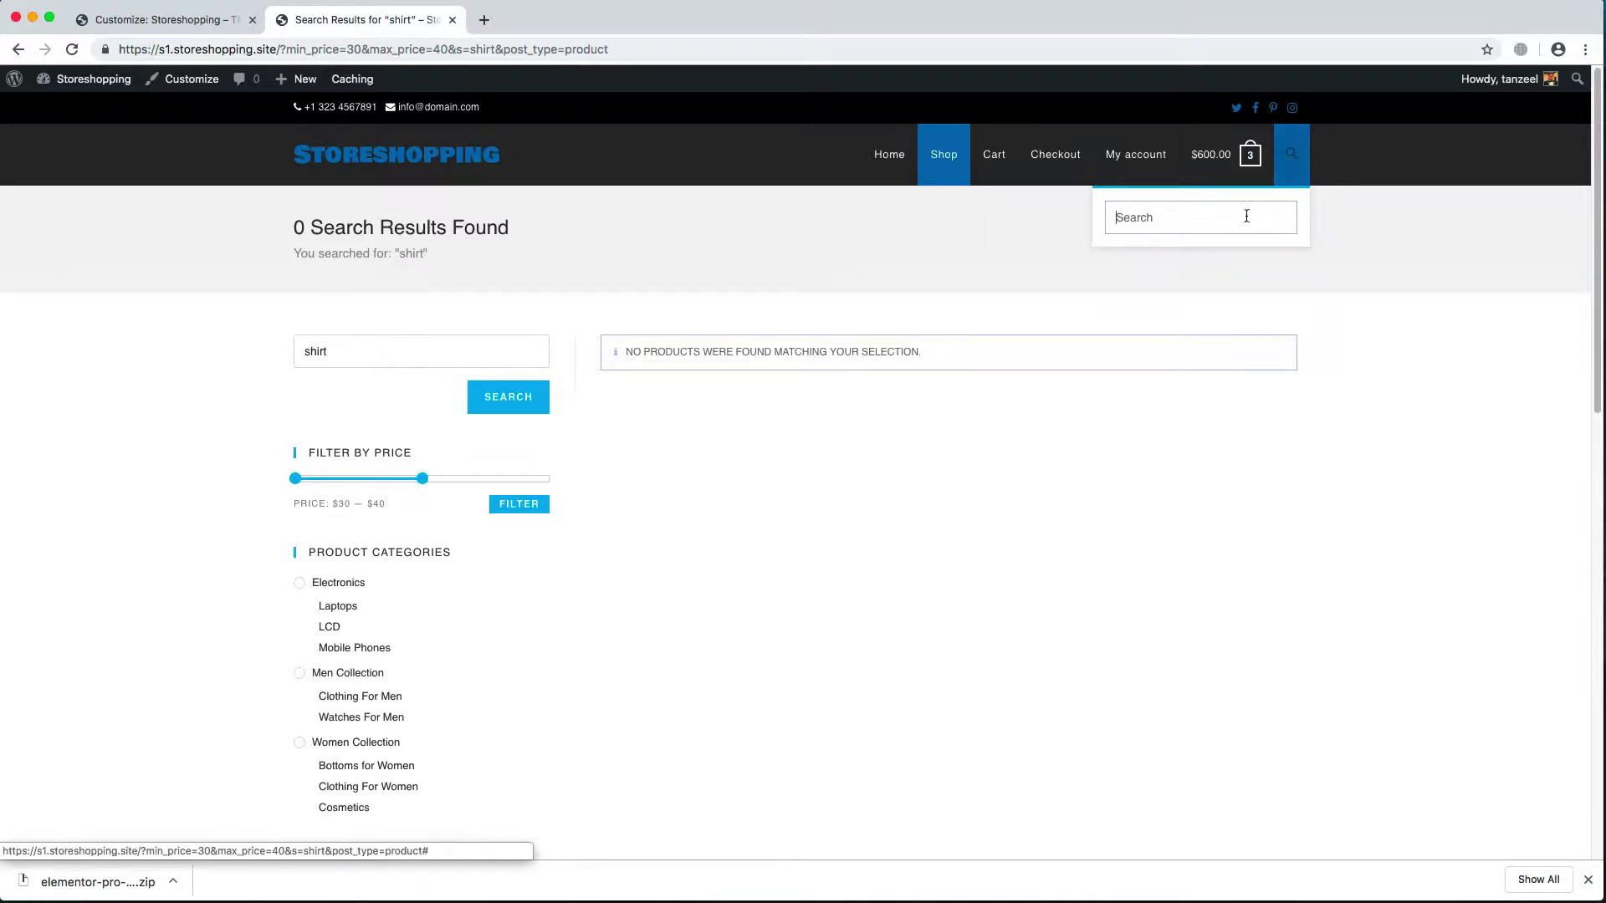
# Rerun the header site search for 'shirt' using the autofilled suggestion
pyautogui.write('s')
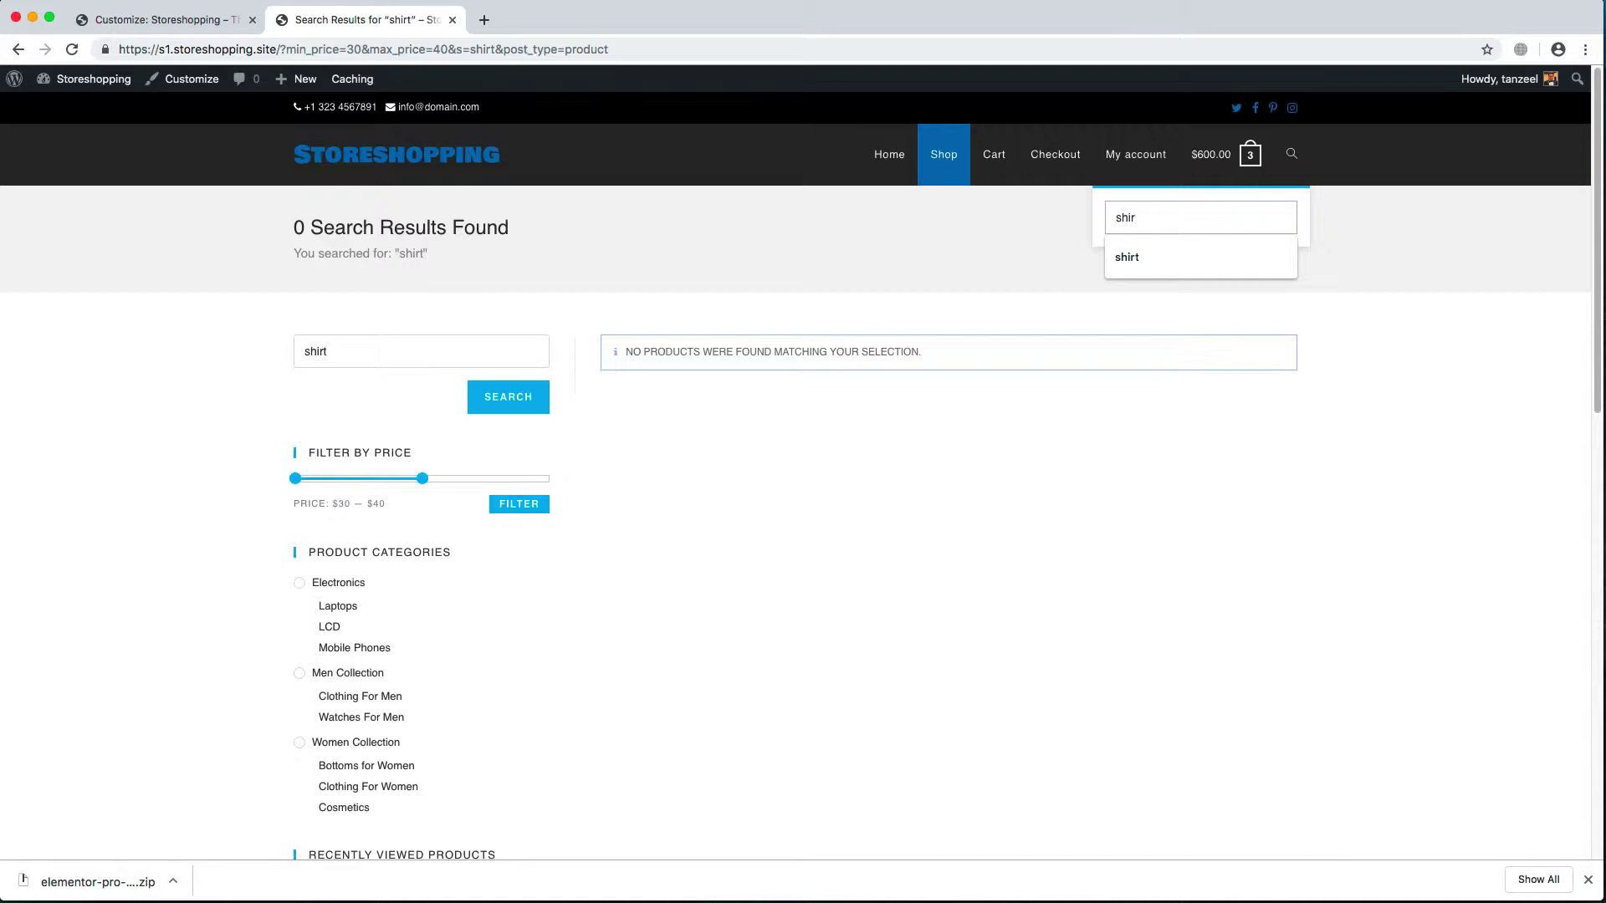
pyautogui.write('hir')
pyautogui.press('Down')
pyautogui.press('Return')
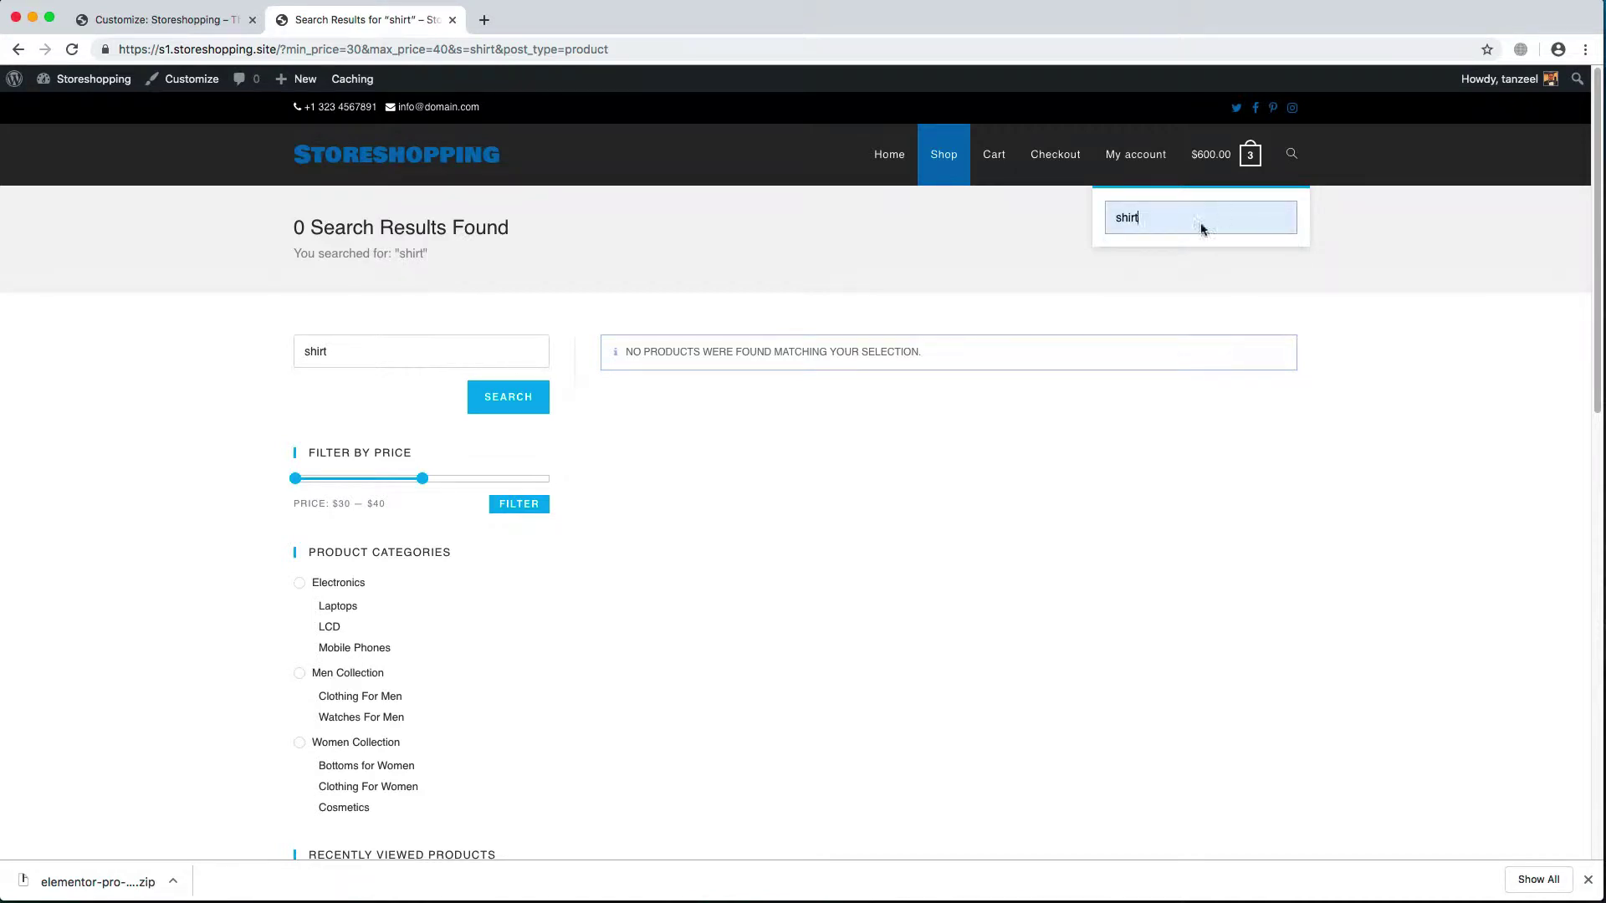
pyautogui.press('Return')
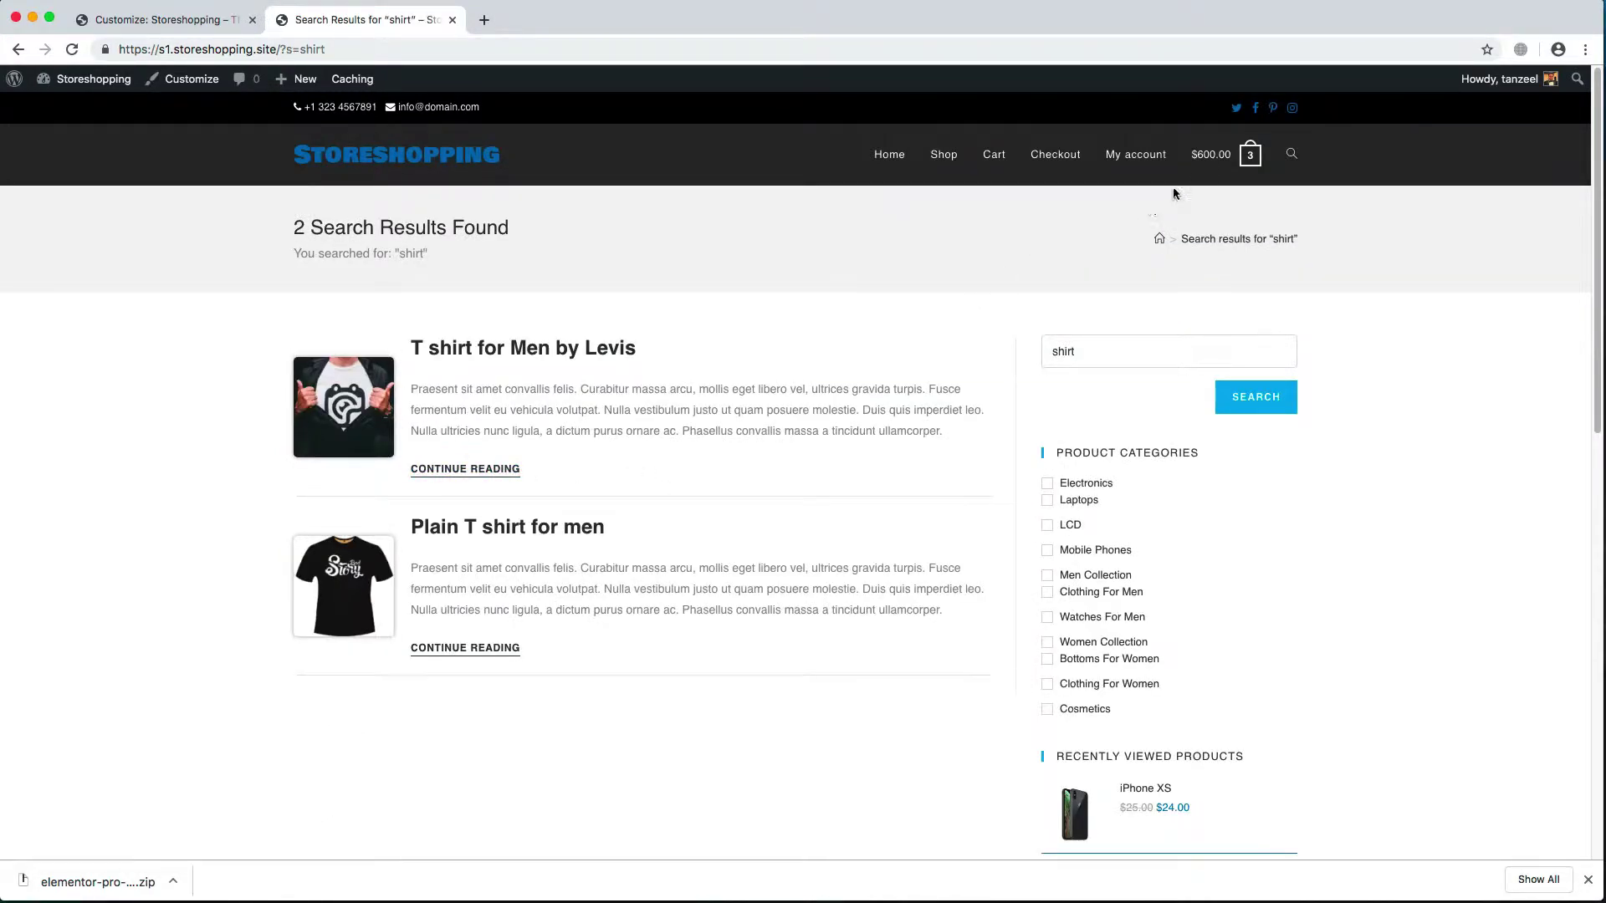
pyautogui.moveTo(1213, 155)
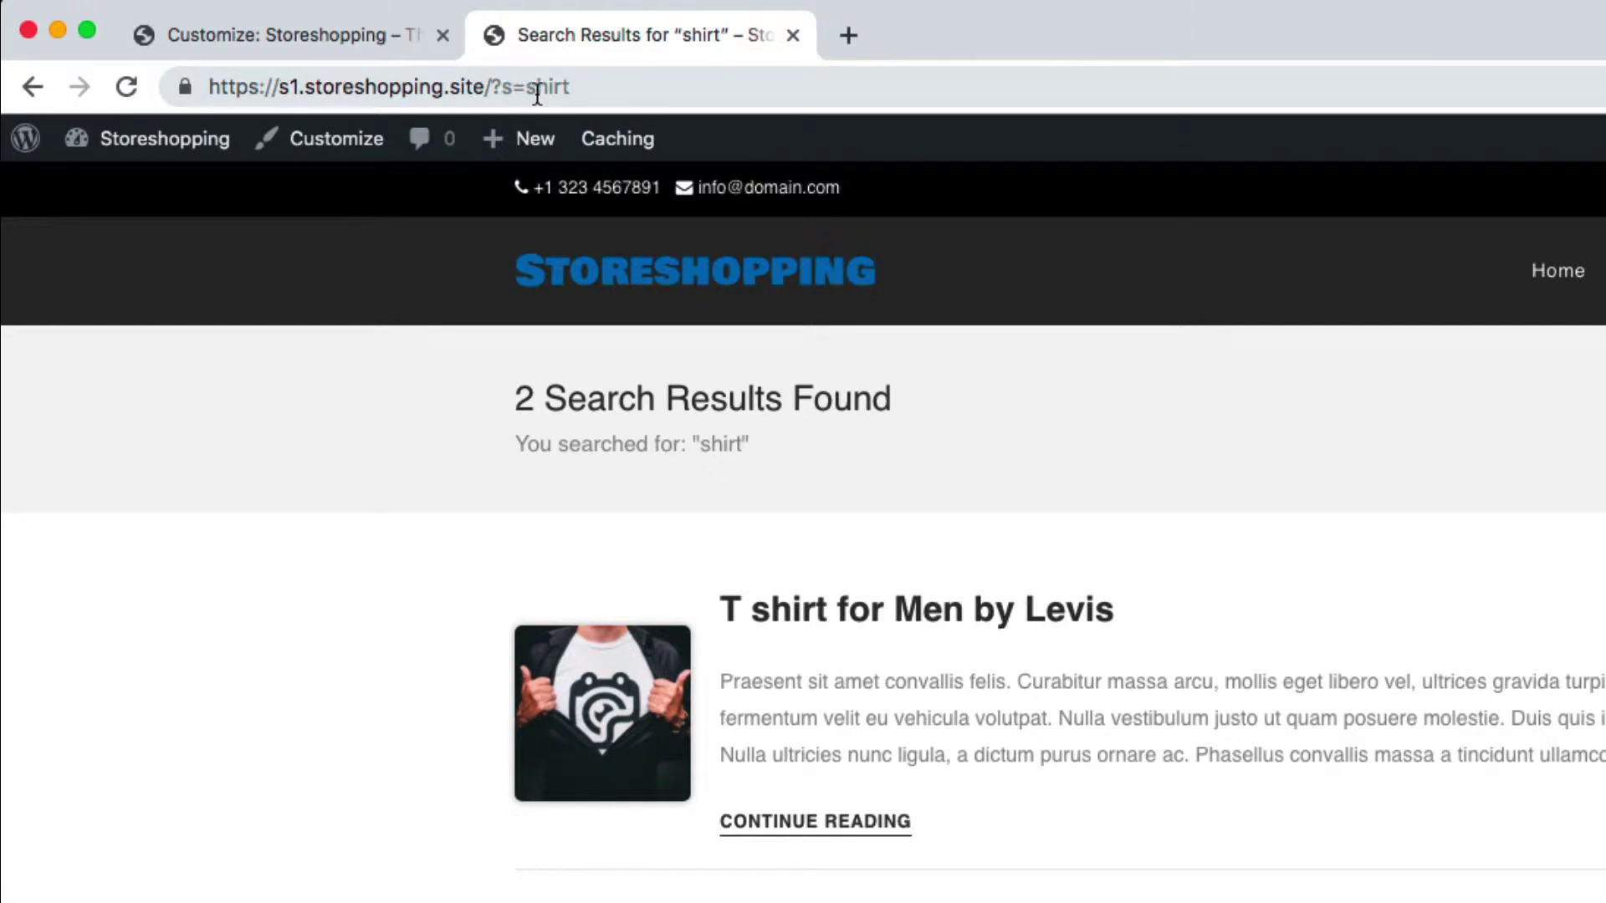
pyautogui.click(609, 91)
pyautogui.click(613, 90)
pyautogui.write('s')
pyautogui.press('Return')
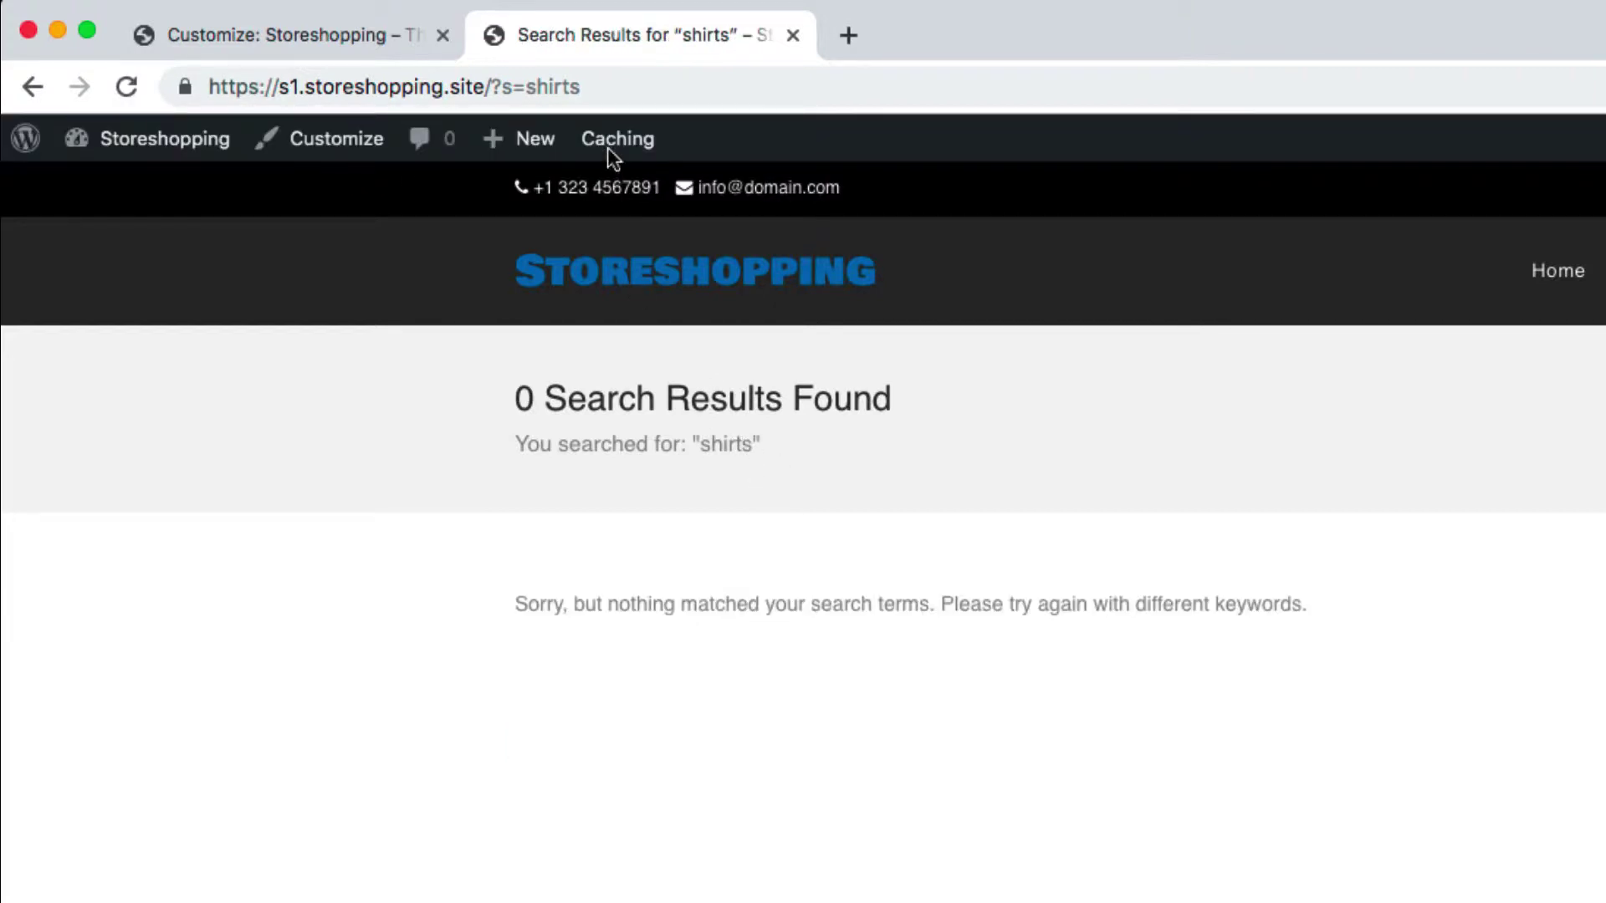
pyautogui.click(604, 99)
pyautogui.click(644, 92)
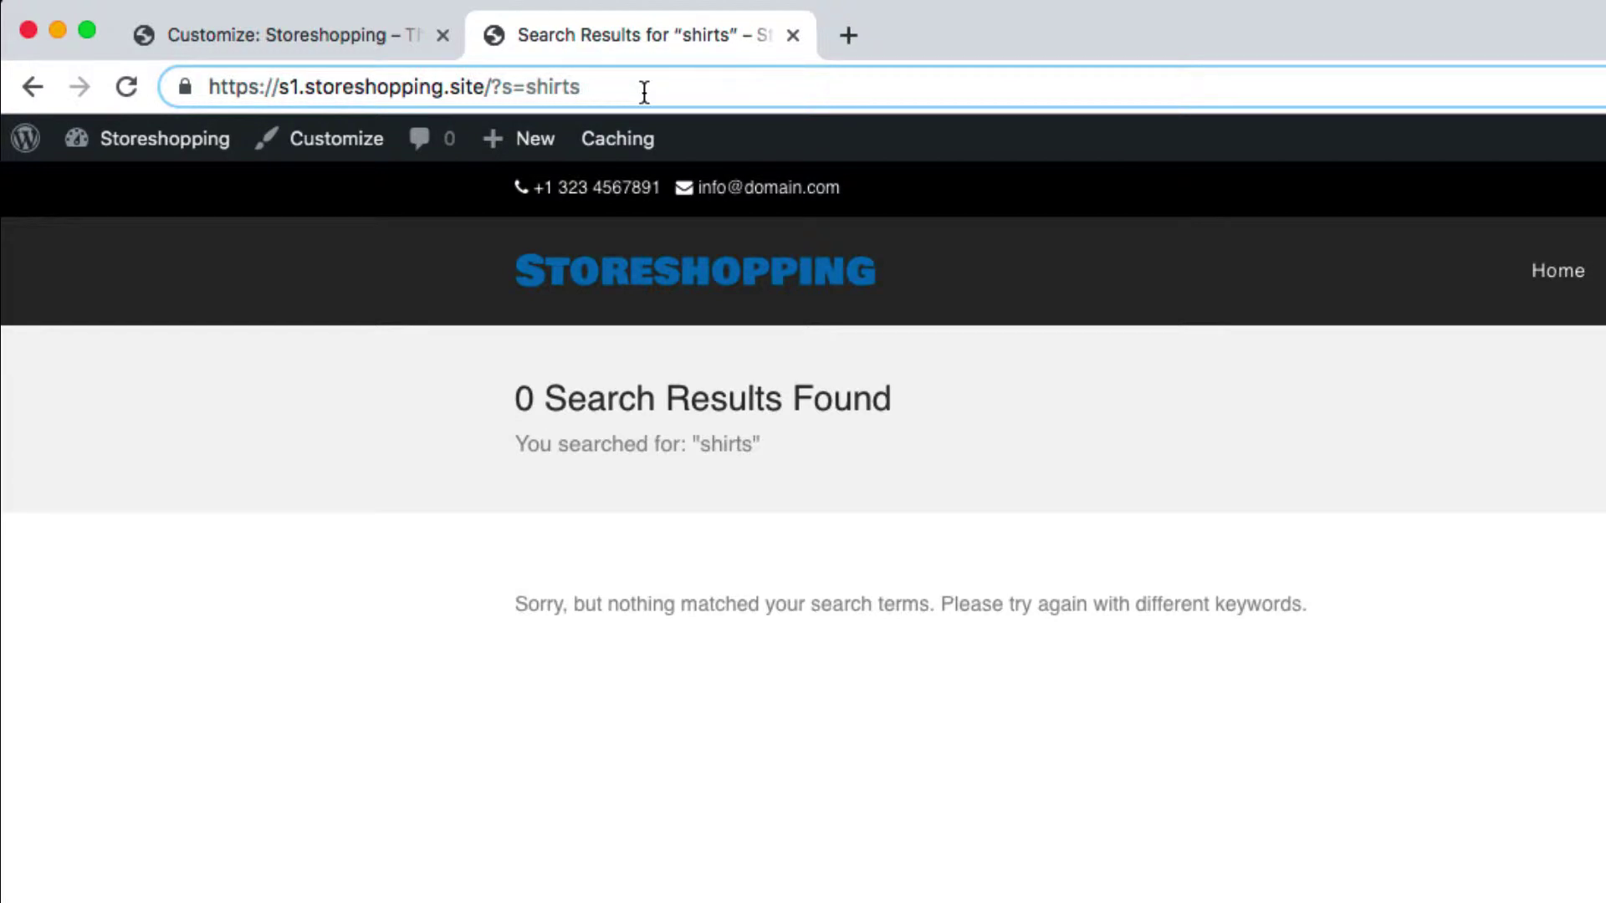
pyautogui.press('BackSpace')
pyautogui.press('Return')
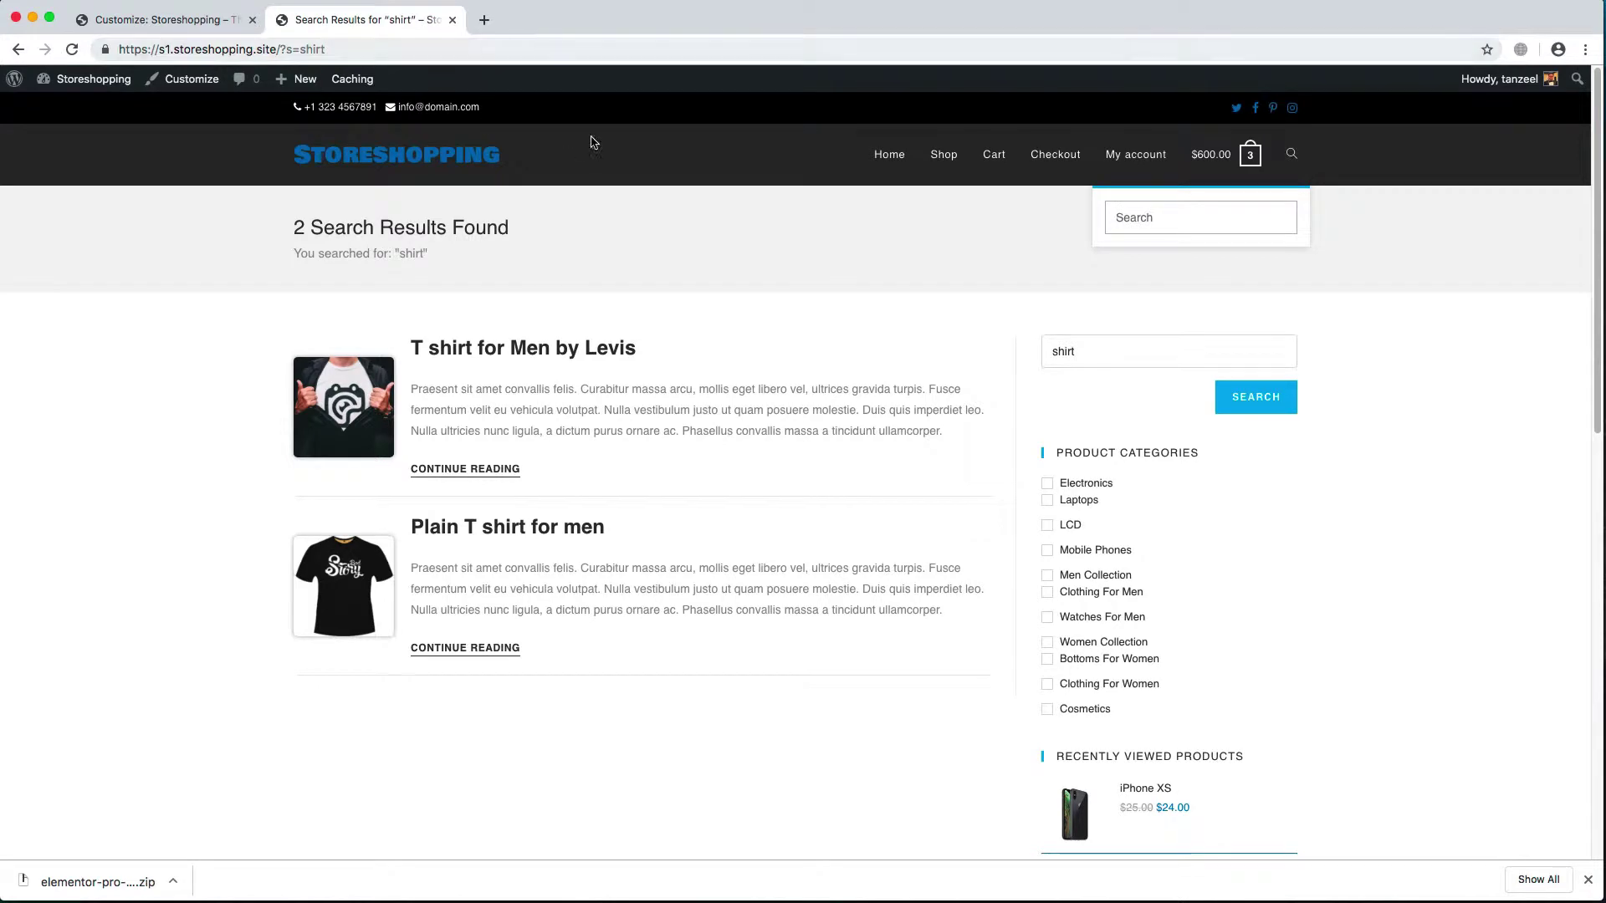
# Run the shop's product search for 'shirt' and highlight post_type=product in the address
pyautogui.click(934, 165)
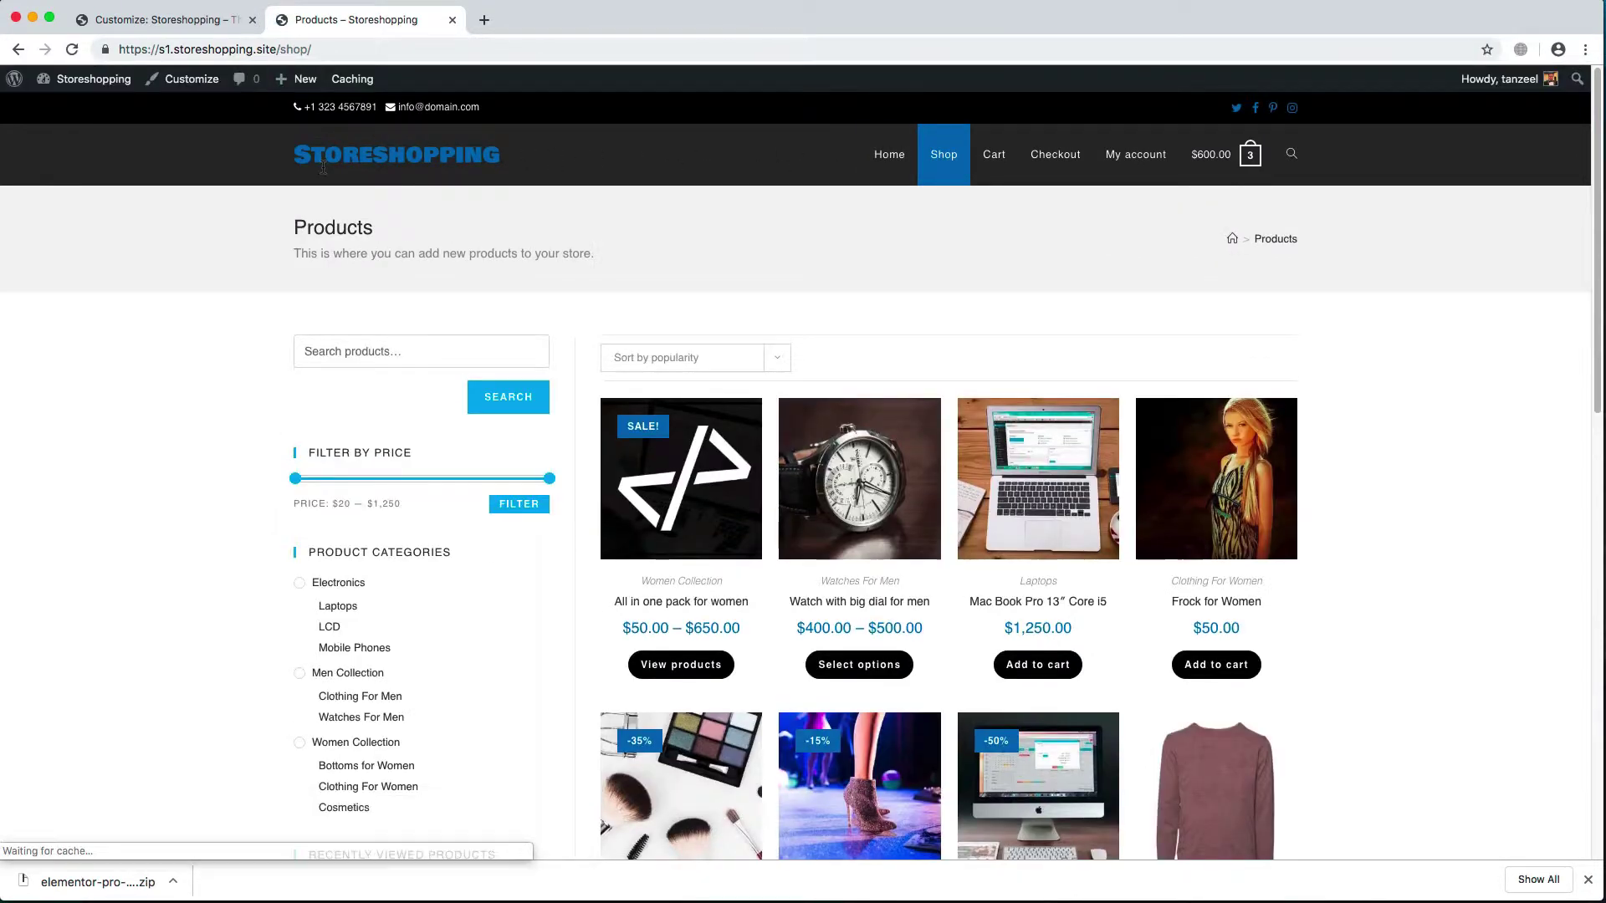
pyautogui.click(382, 355)
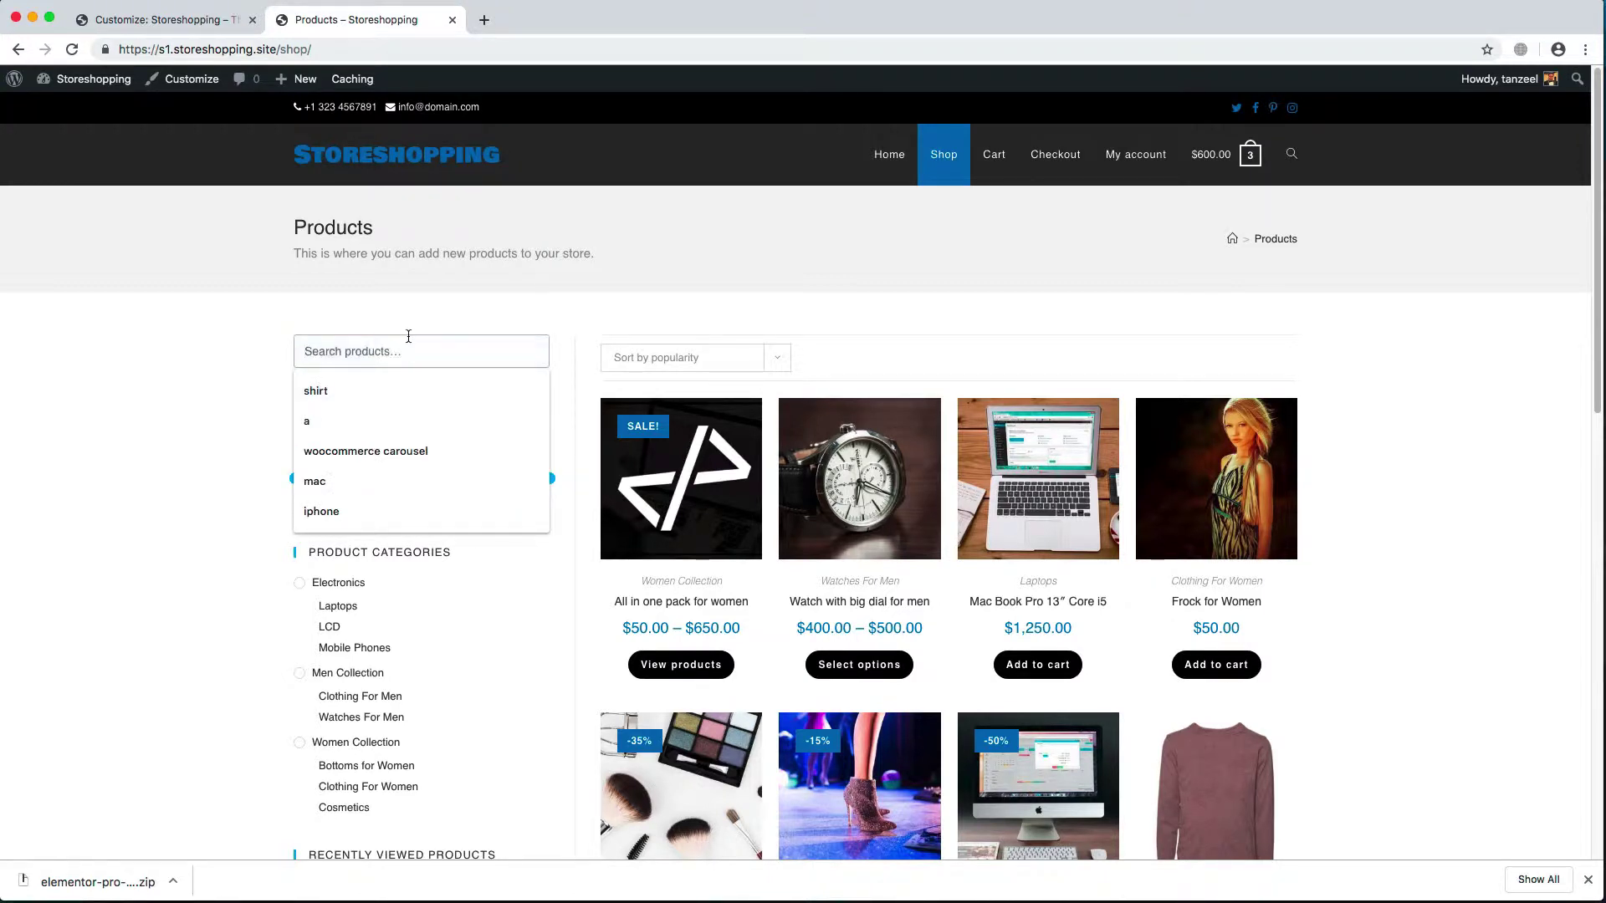
pyautogui.click(349, 398)
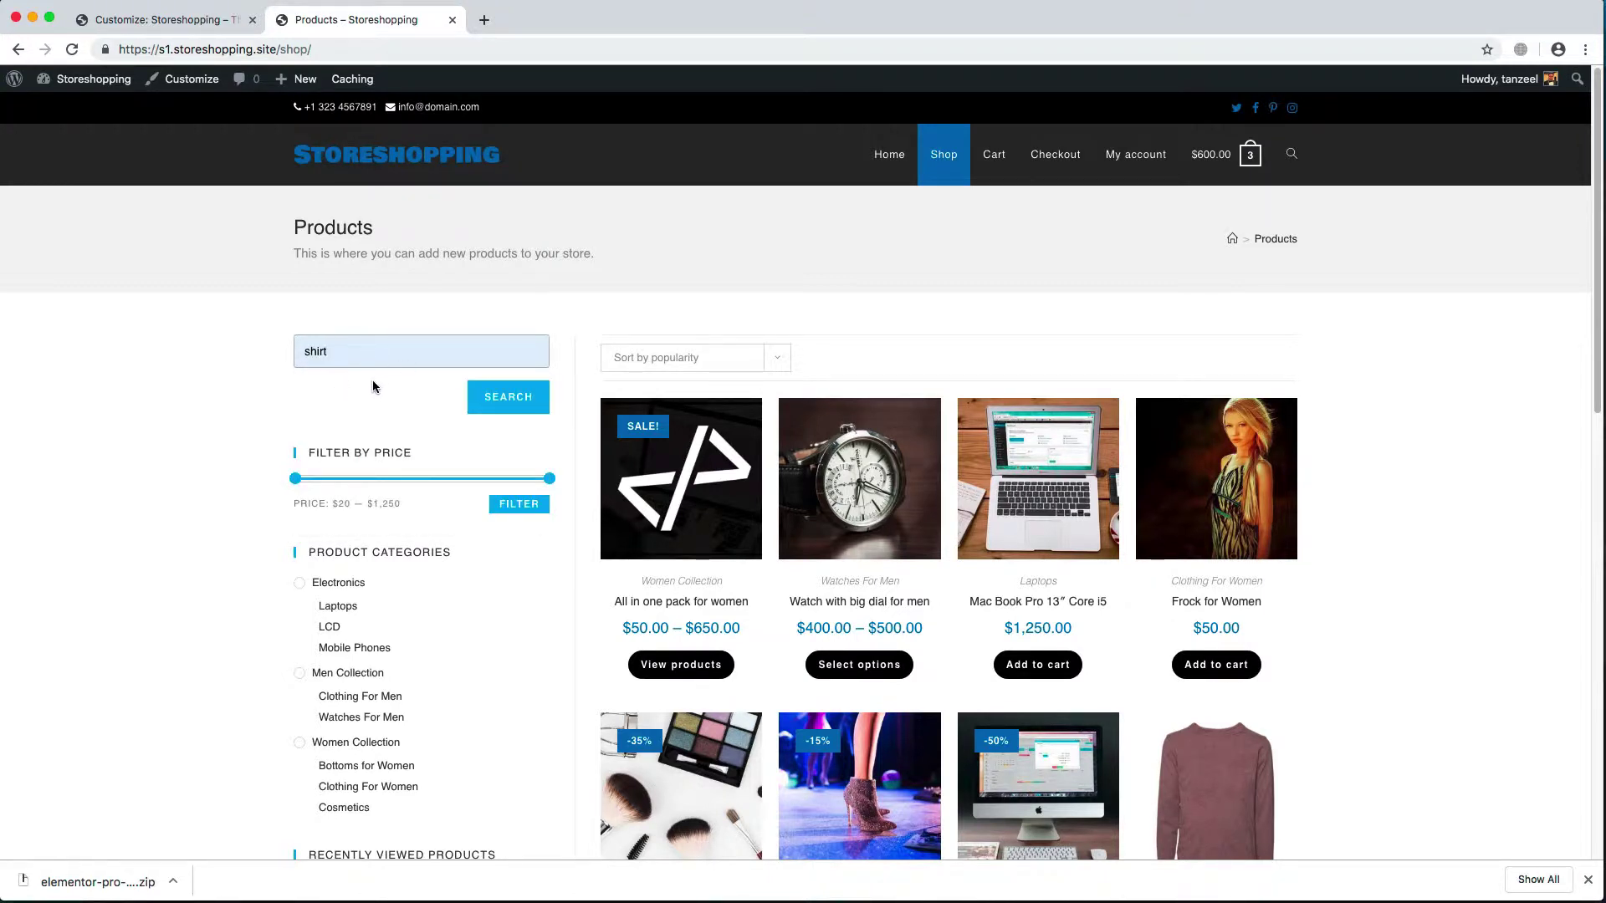
pyautogui.click(510, 398)
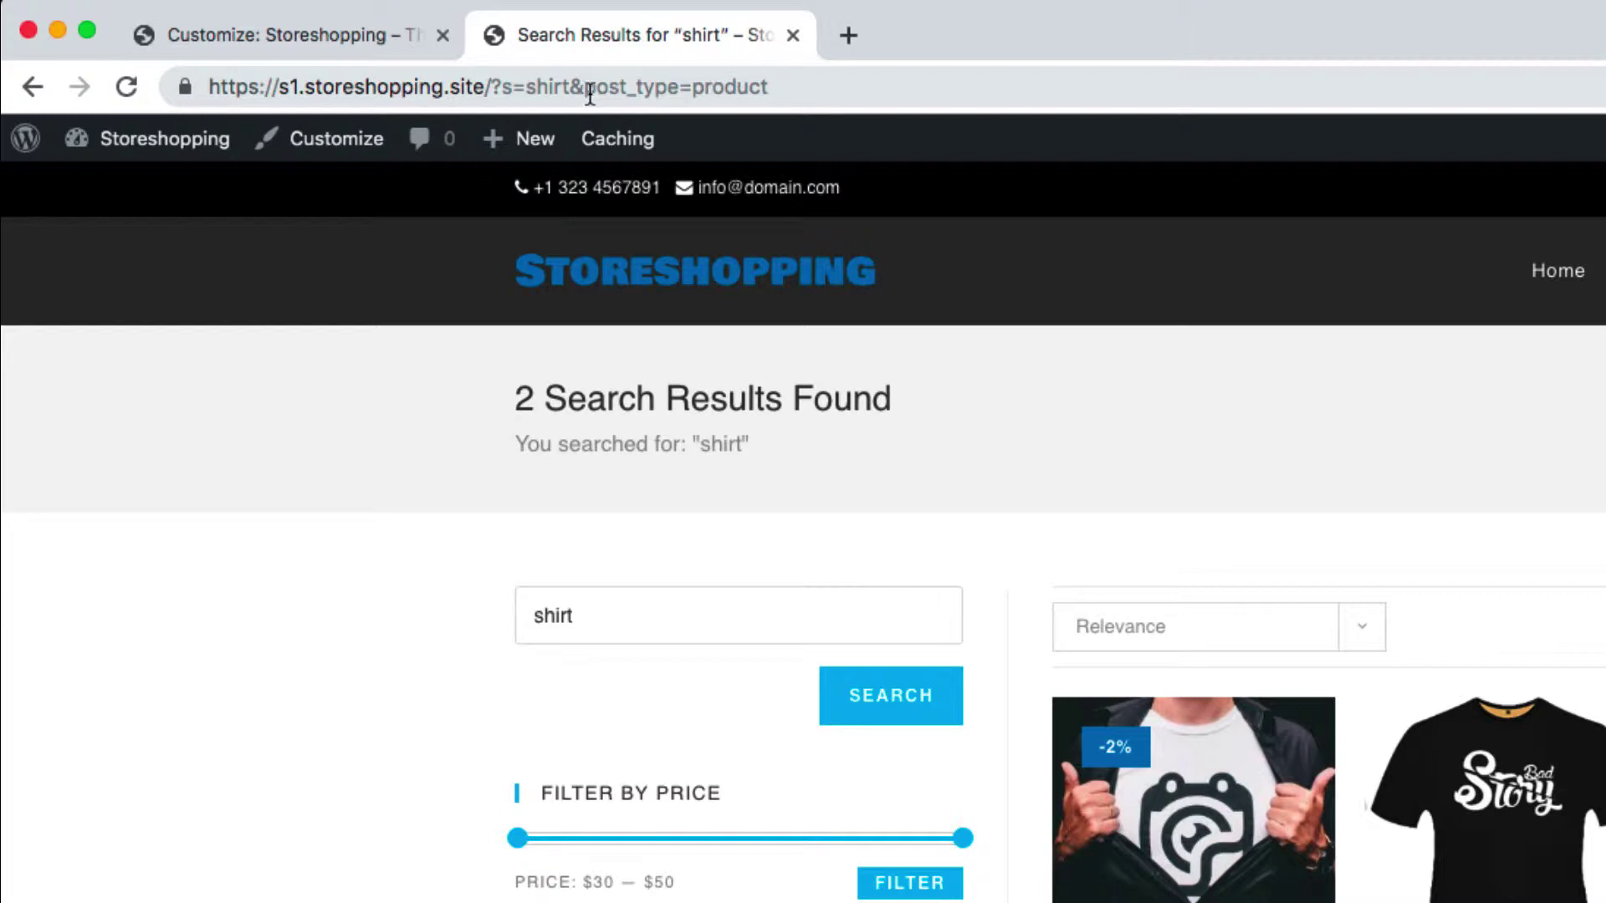
pyautogui.moveTo(572, 87); pyautogui.dragTo(777, 93)
pyautogui.press('super+c')
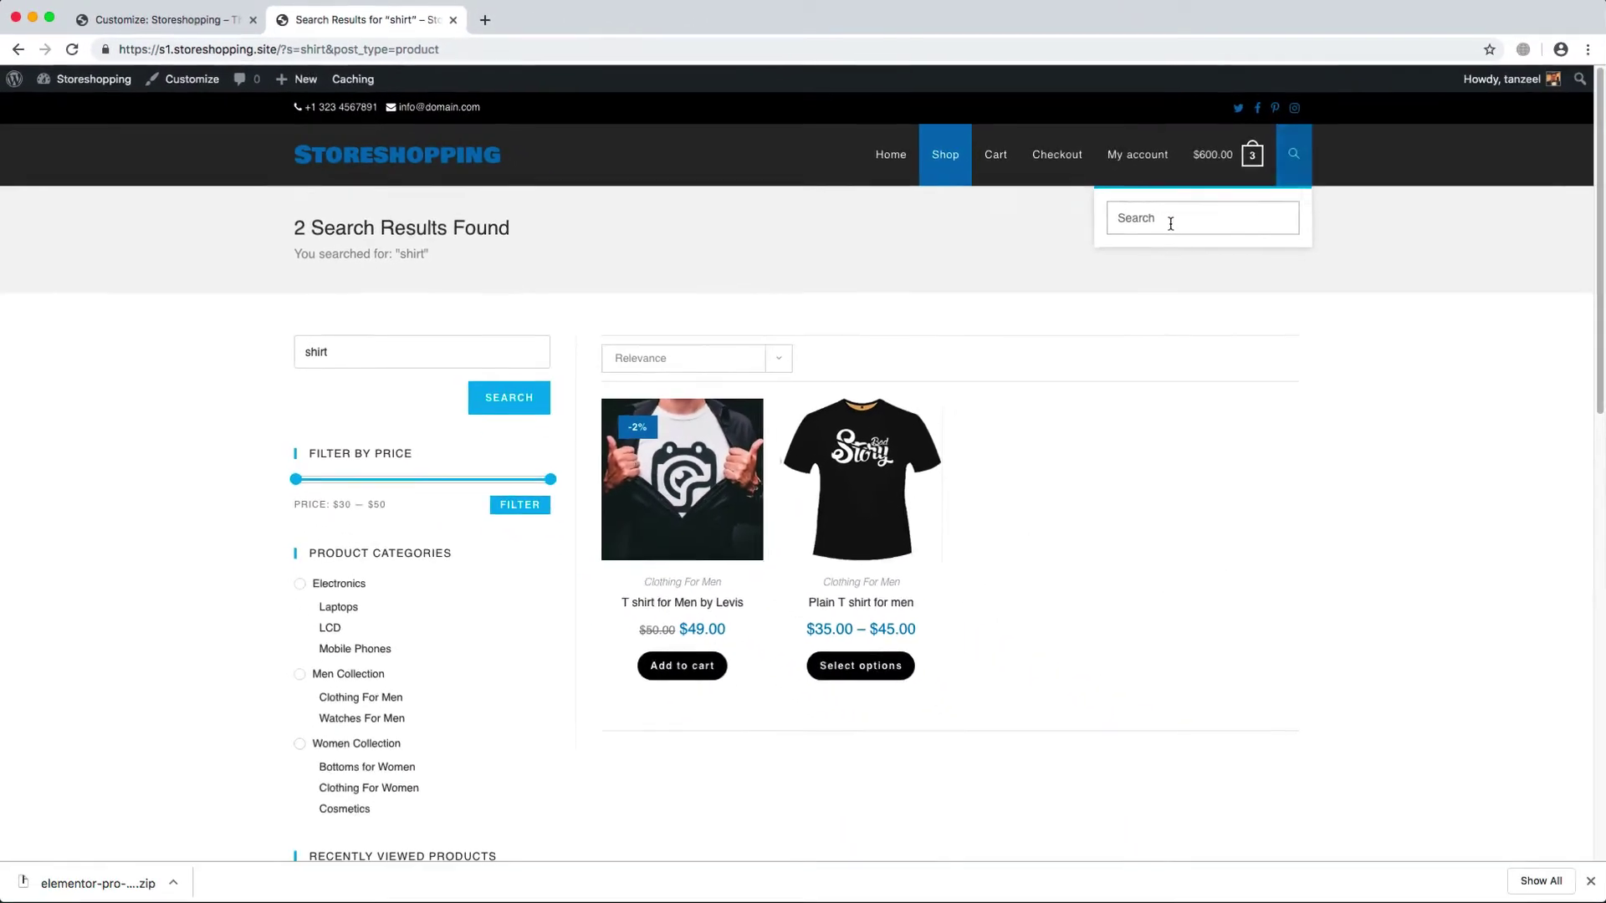
# Search for 'shirt', then append &post_type=product to the results URL and reload
pyautogui.write('shirt')
pyautogui.press('Return')
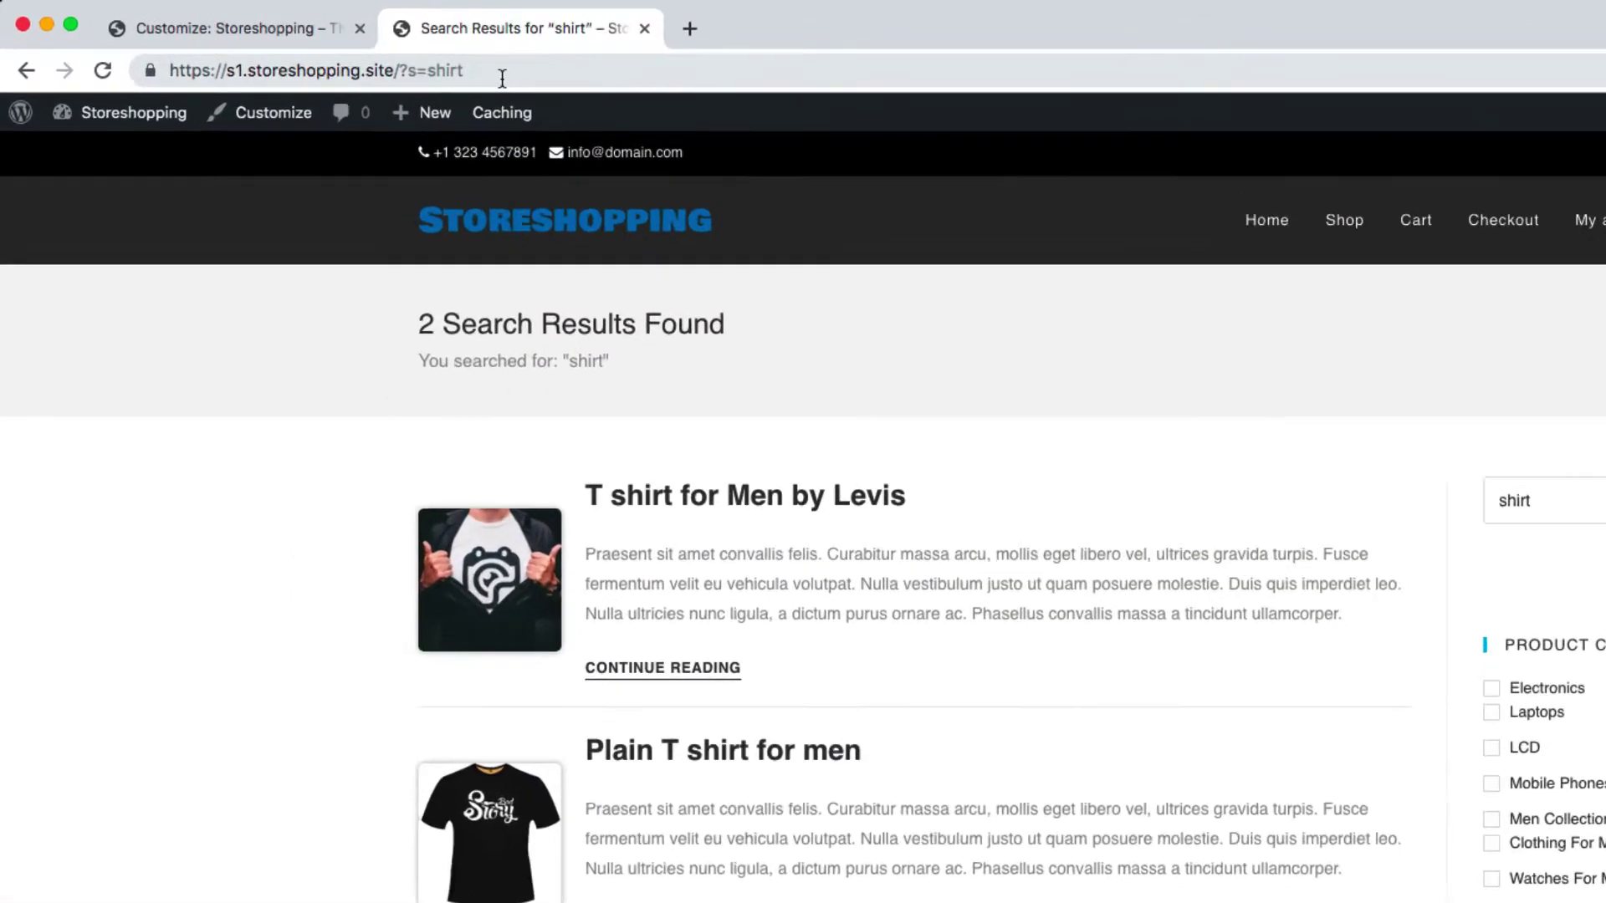
pyautogui.click(343, 52)
pyautogui.click(360, 56)
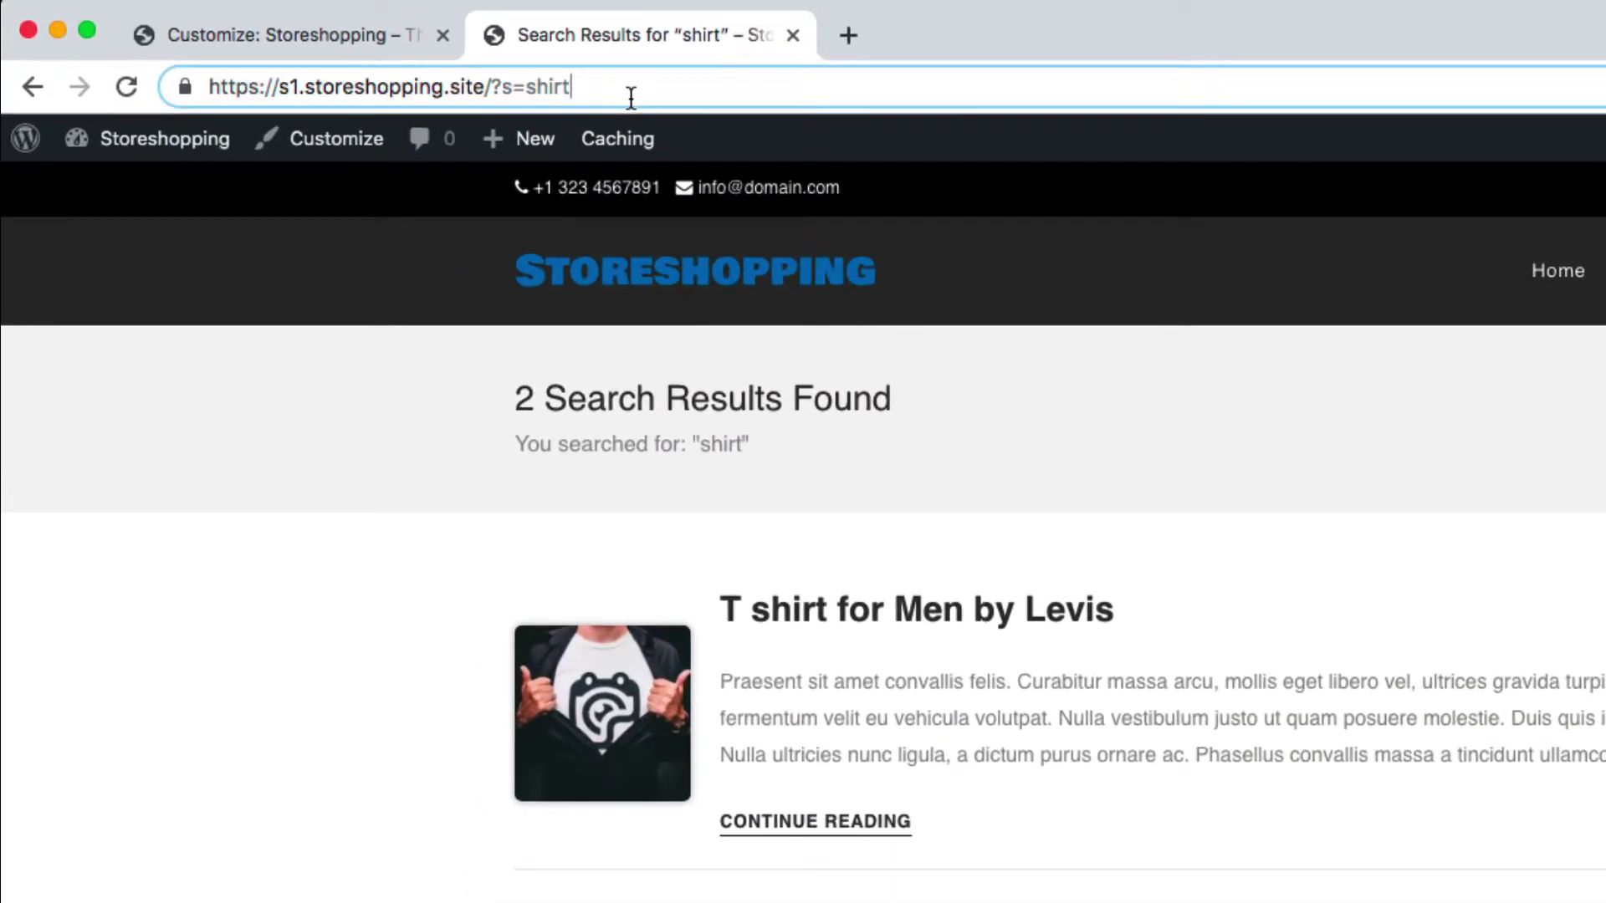
pyautogui.press('super+v')
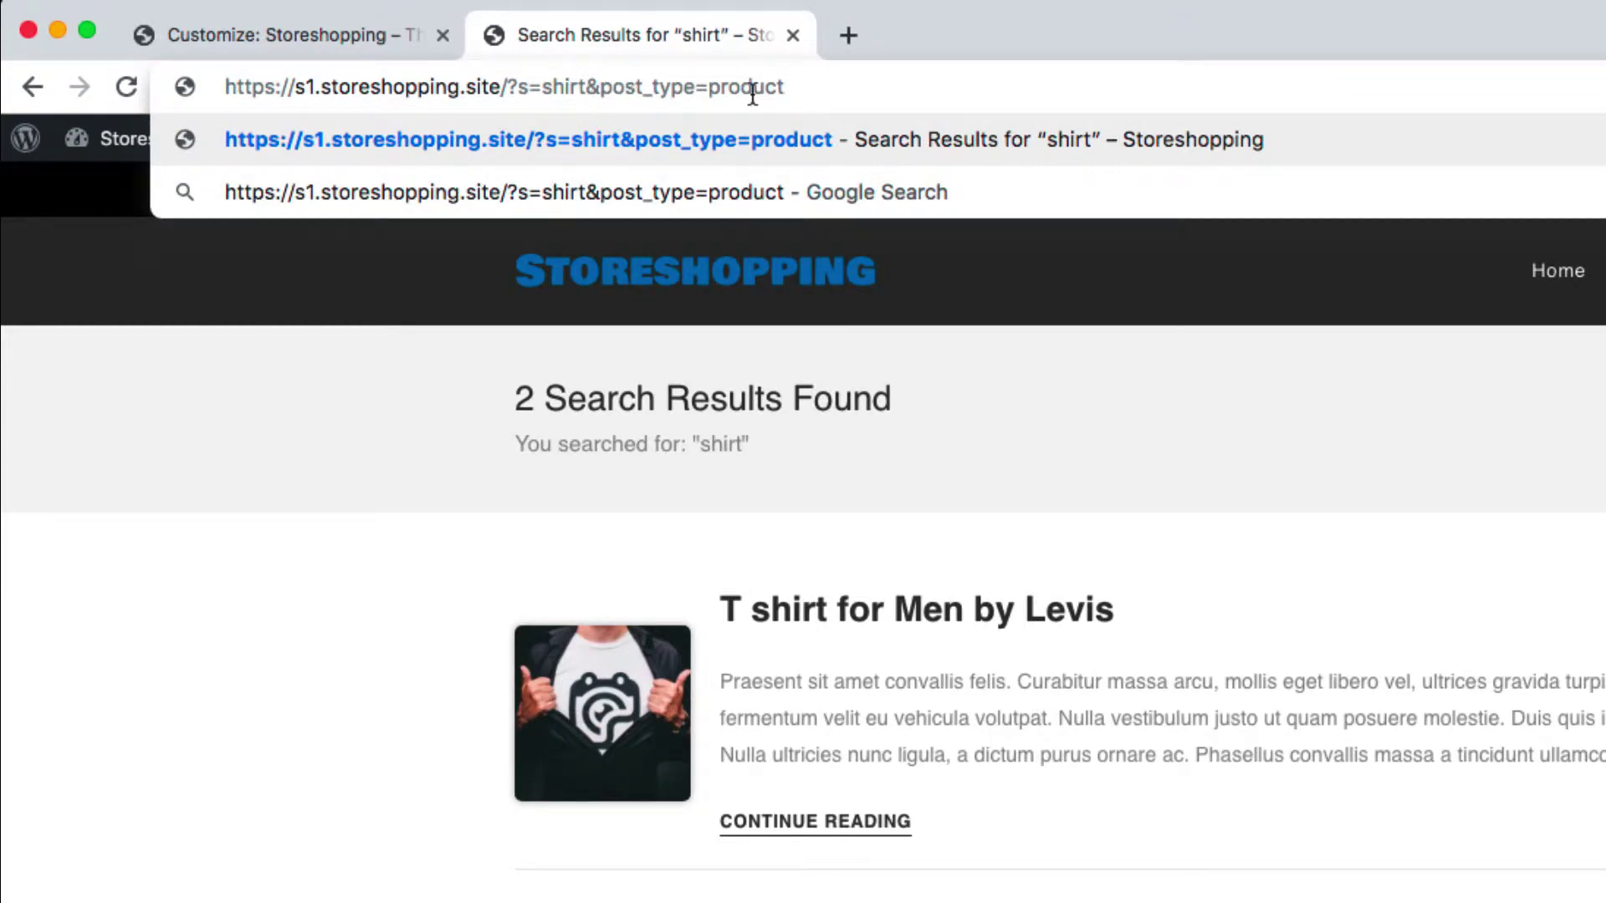
pyautogui.press('Return')
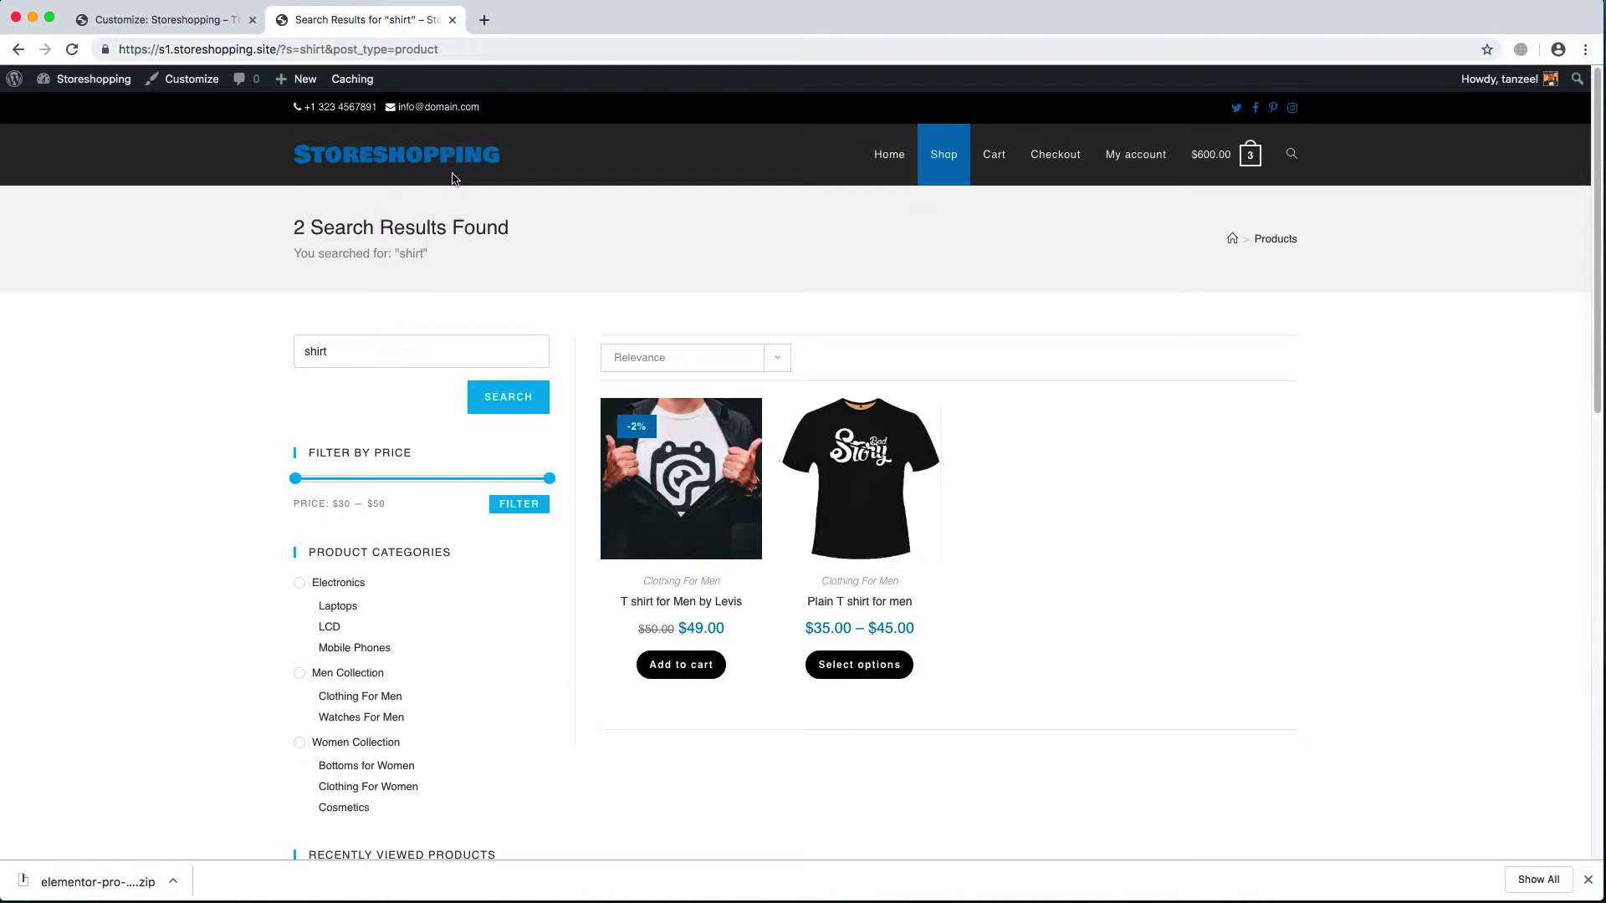
# Inspect the home page header search field's markup in DevTools, then return to the Customizer
pyautogui.click(426, 167)
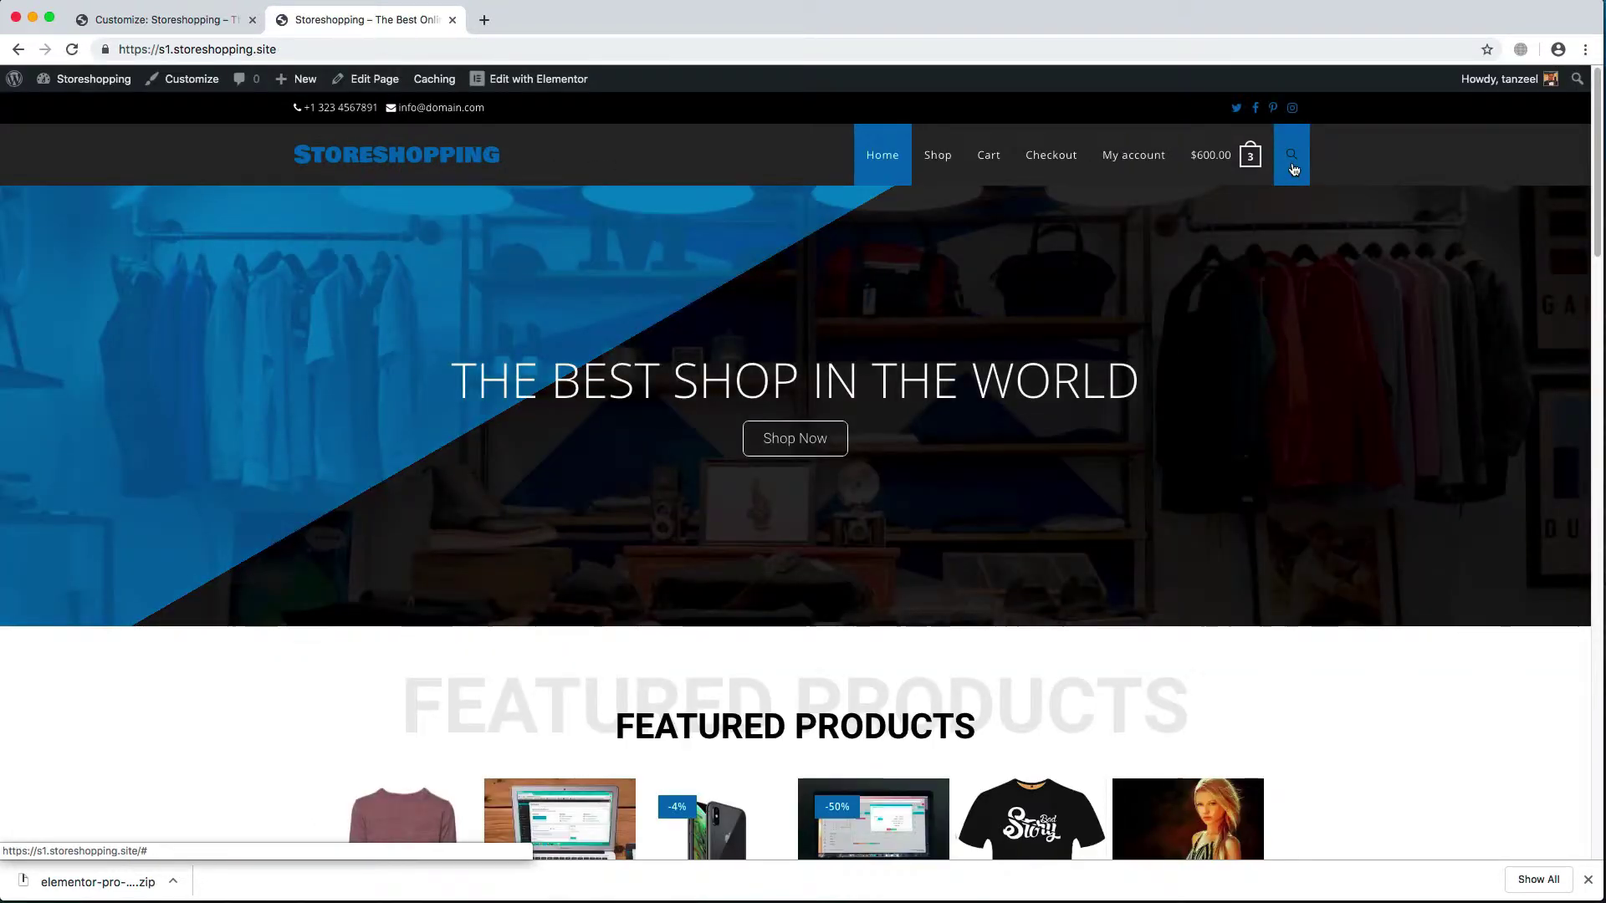
pyautogui.click(1292, 159)
pyautogui.click(1155, 217)
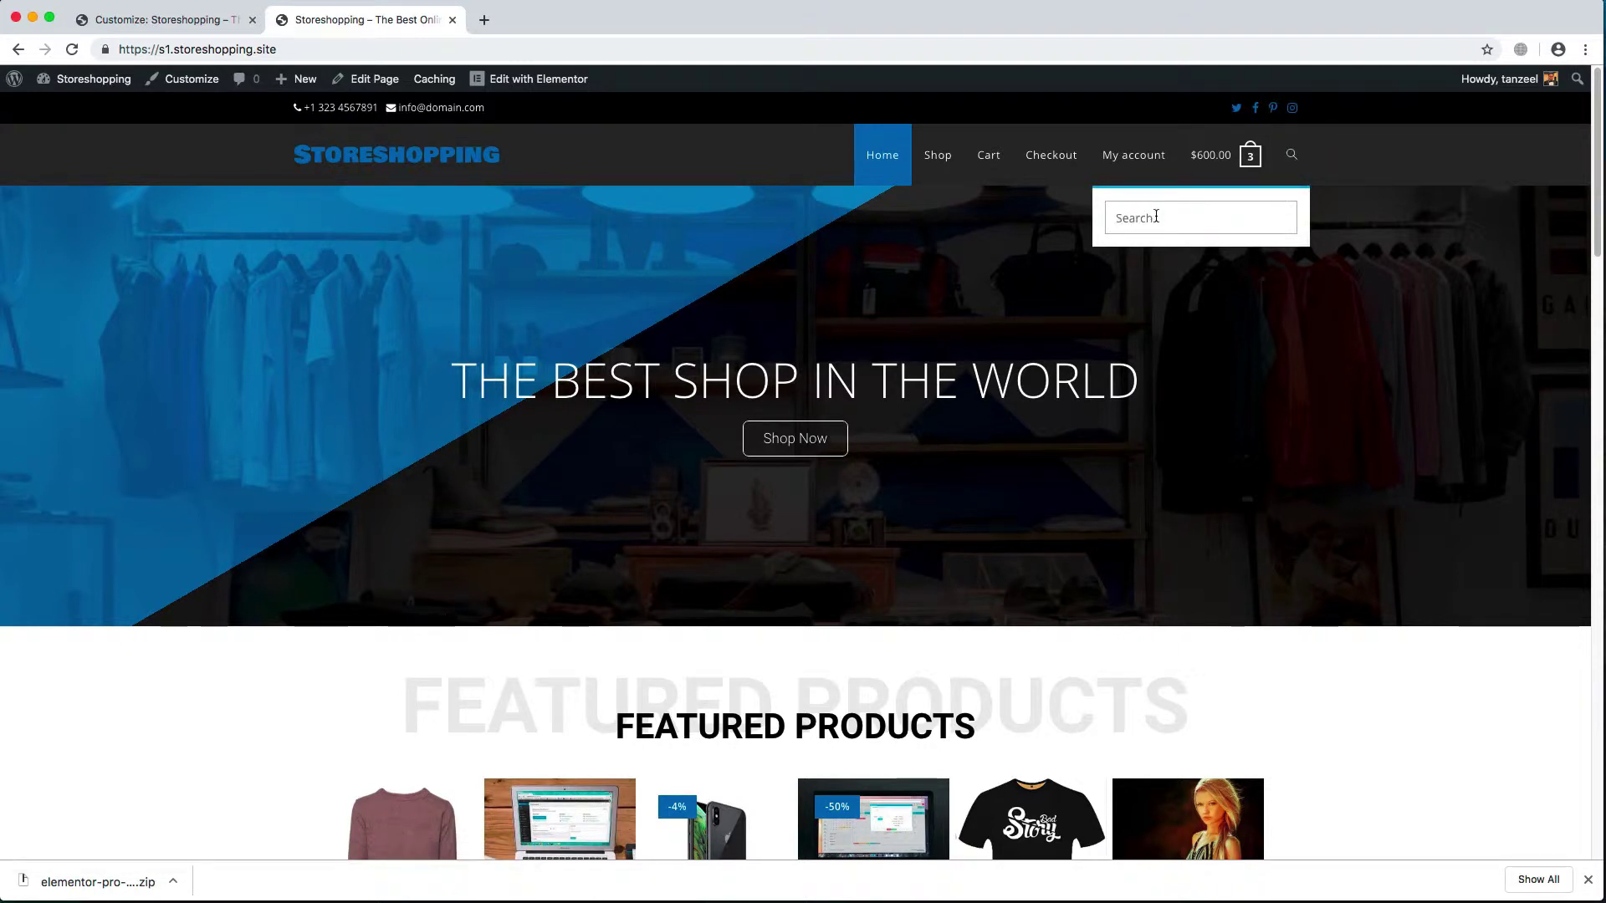
pyautogui.rightClick(1156, 217)
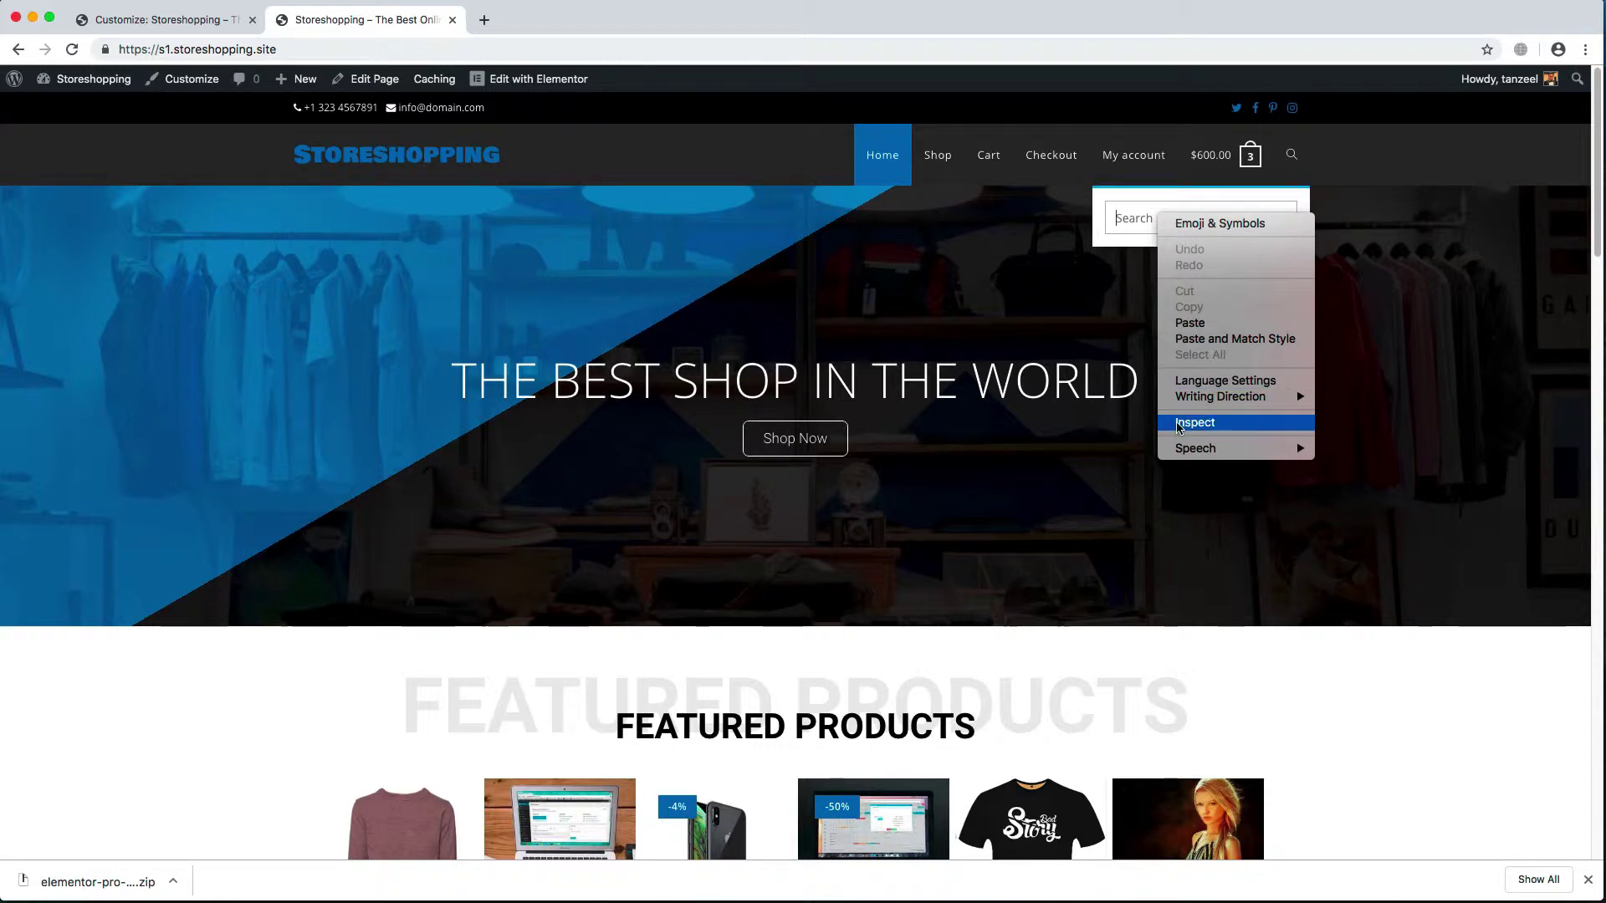
pyautogui.click(1197, 430)
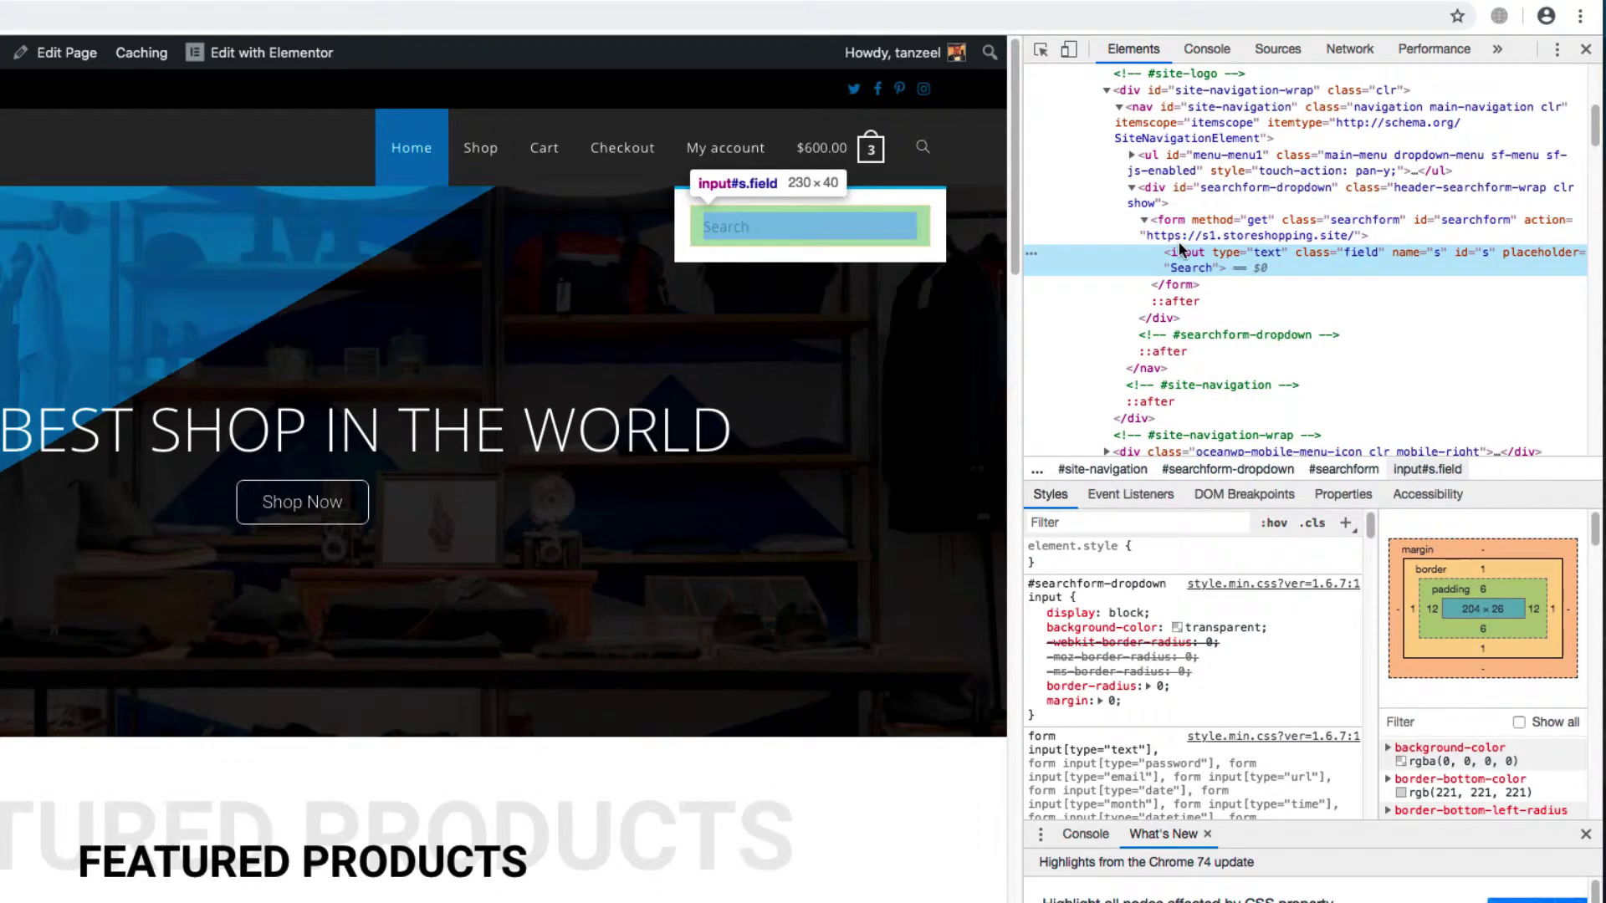
pyautogui.click(1263, 1)
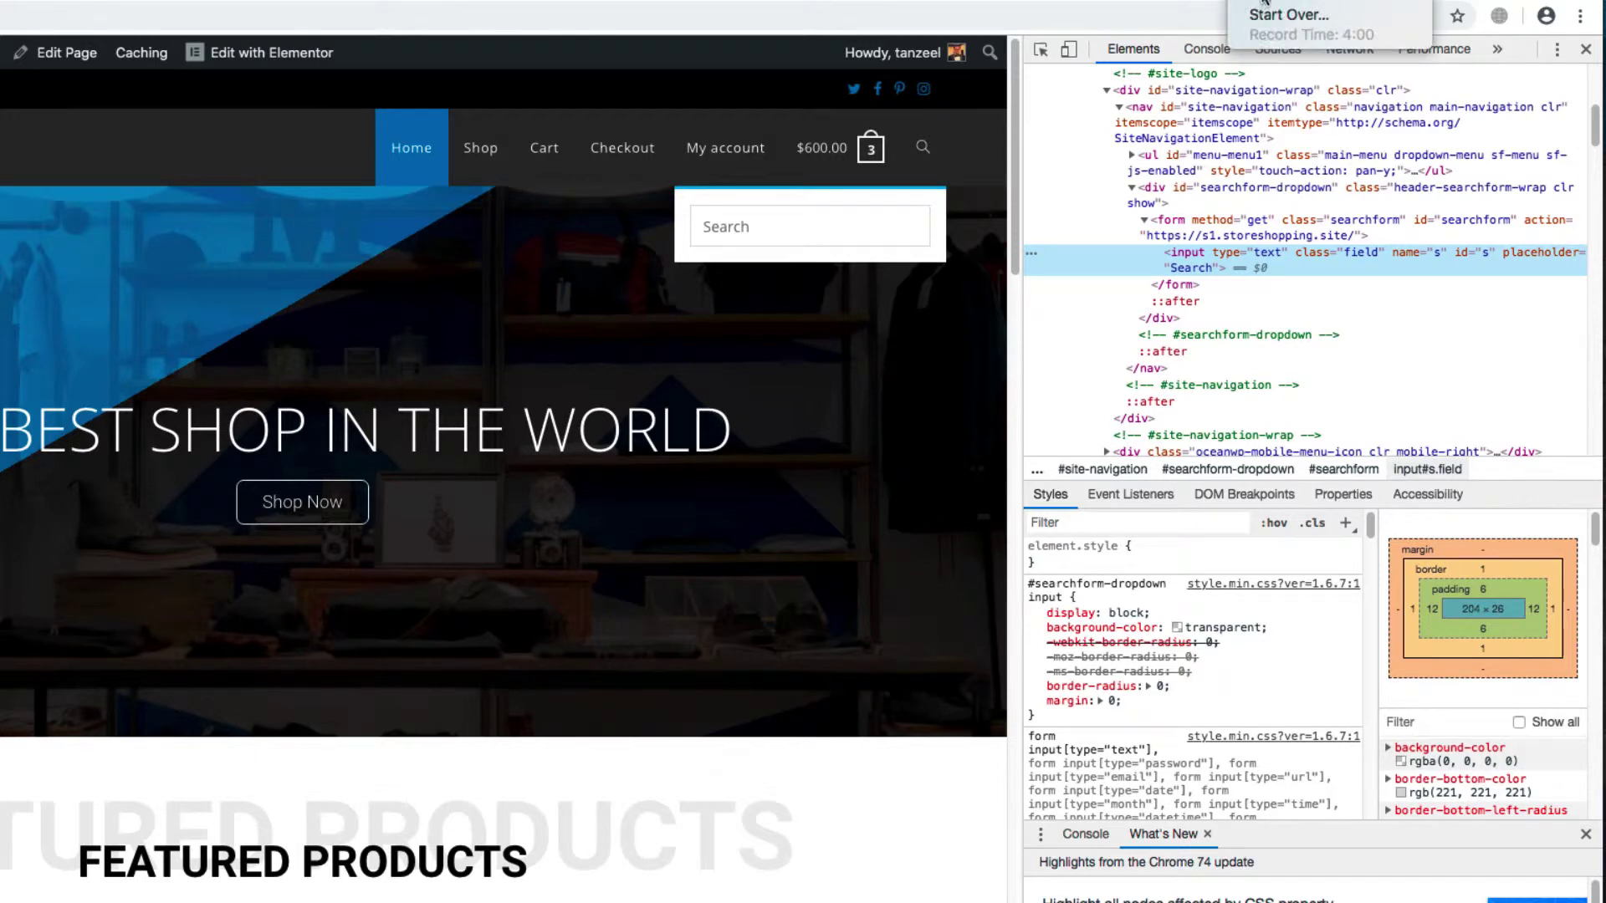
pyautogui.press('Escape')
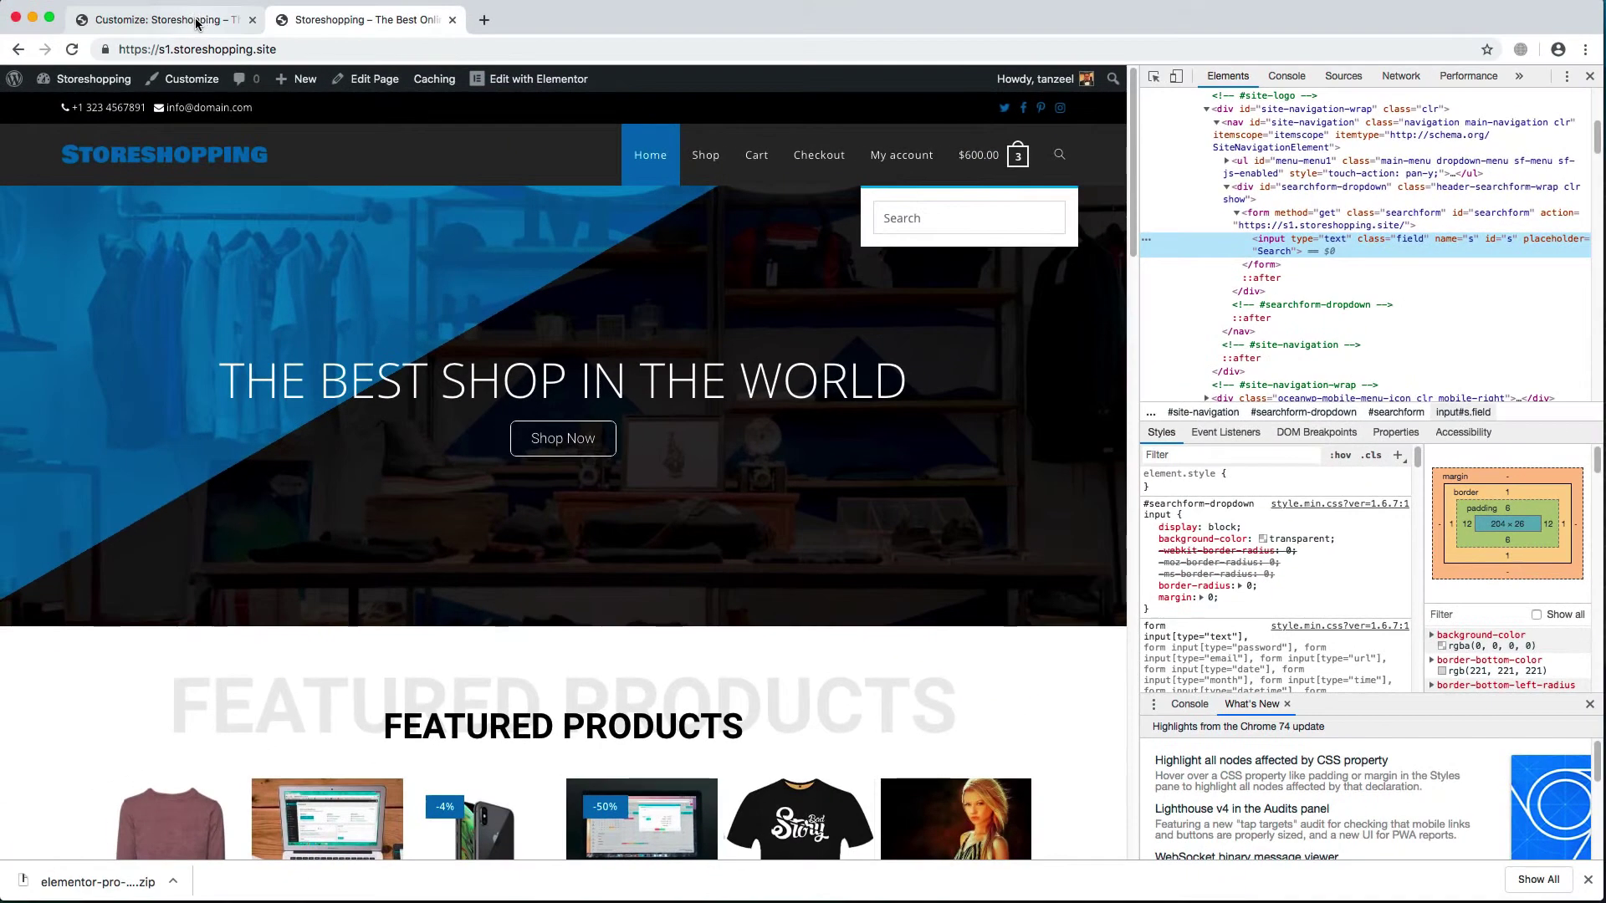
pyautogui.click(195, 21)
# Open the Custom CSS/JS section and place the cursor in the empty Custom JS box
pyautogui.scroll(5, 147, 236)
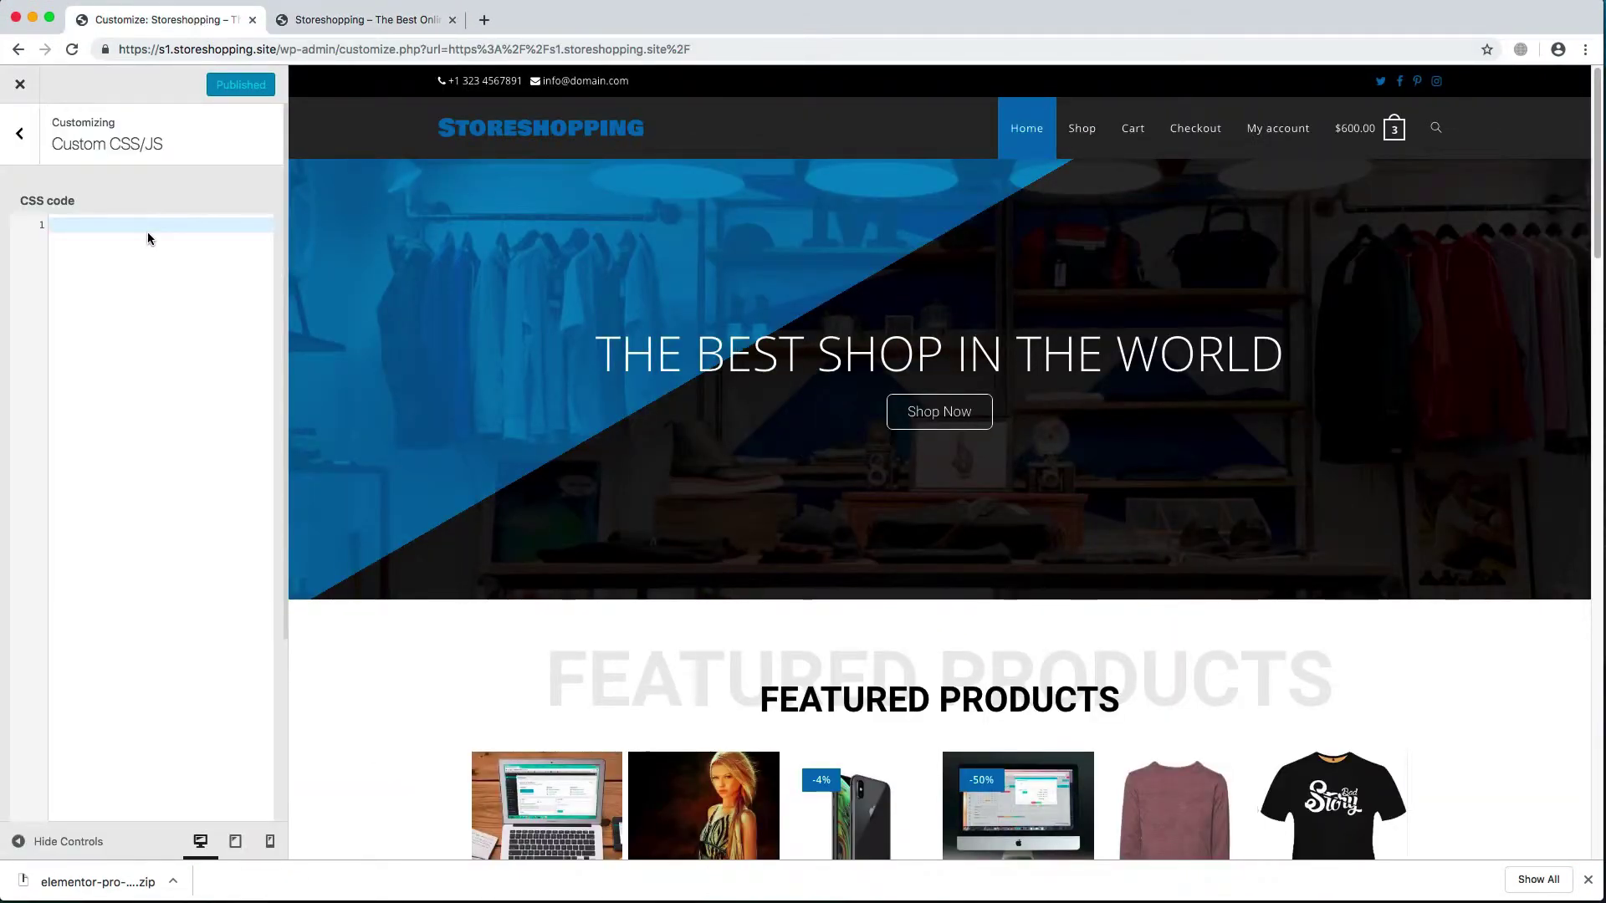
pyautogui.click(14, 129)
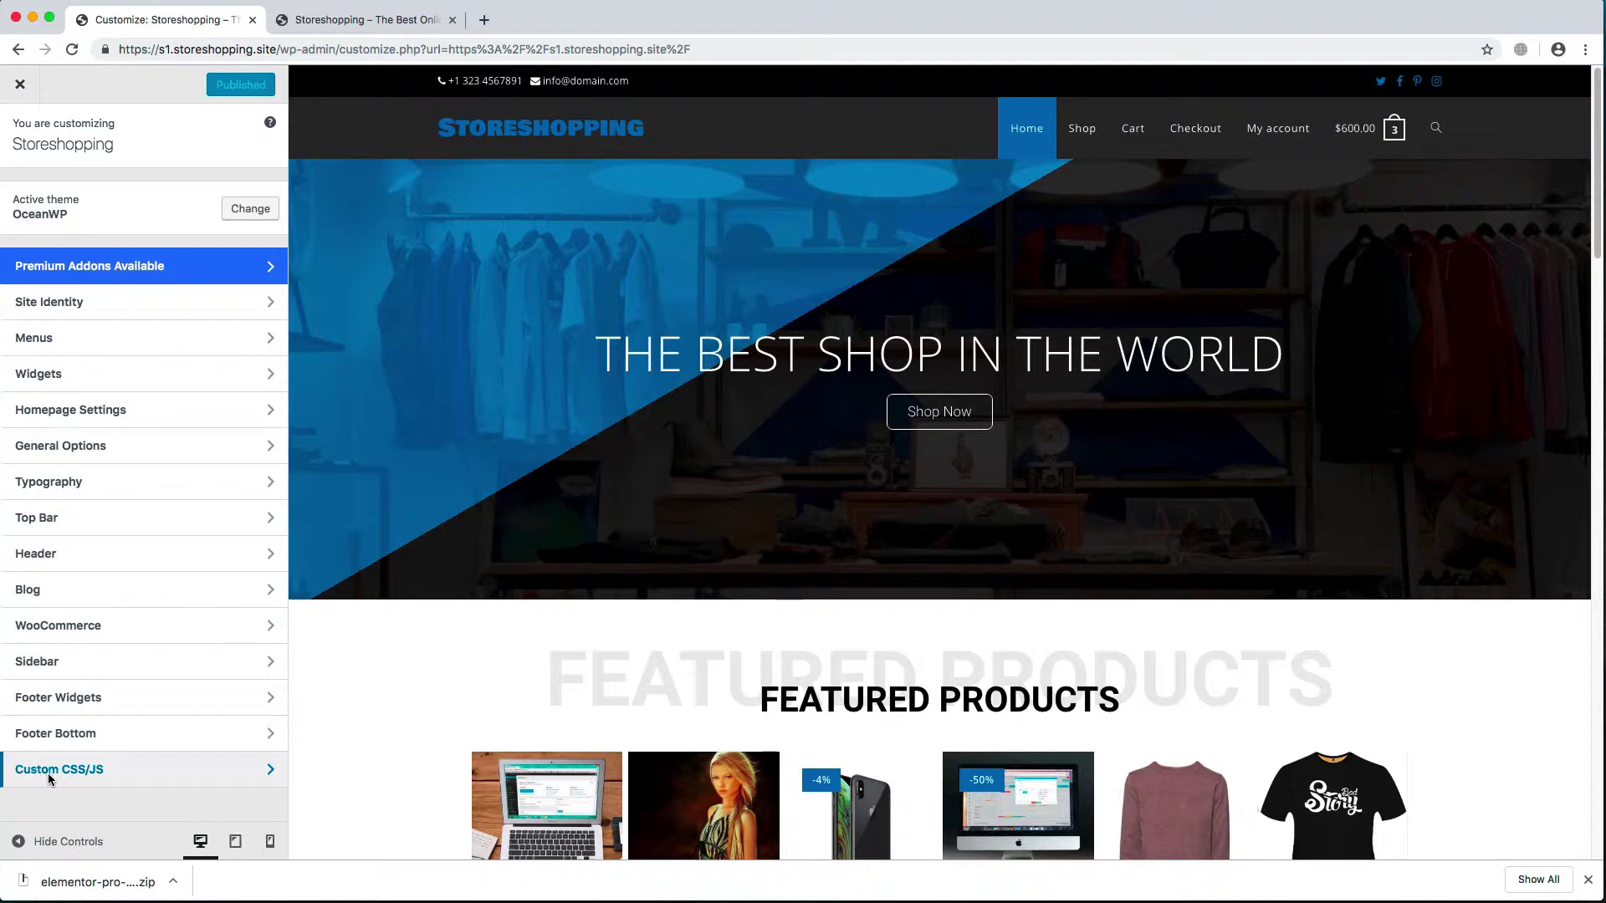
pyautogui.click(113, 772)
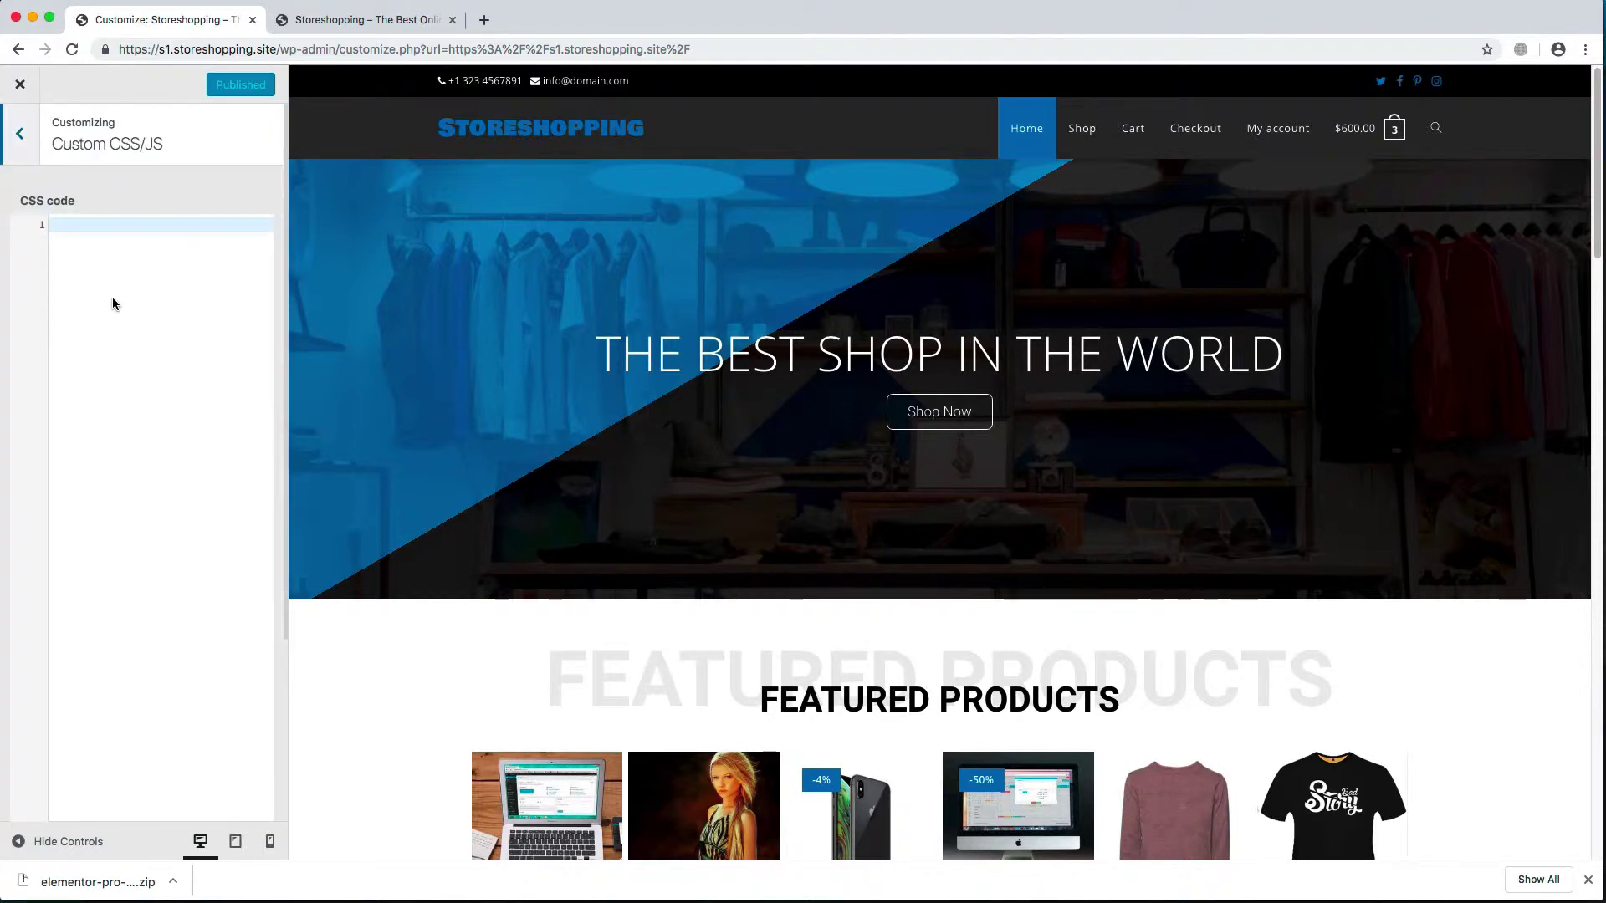
pyautogui.scroll(-3, 112, 303)
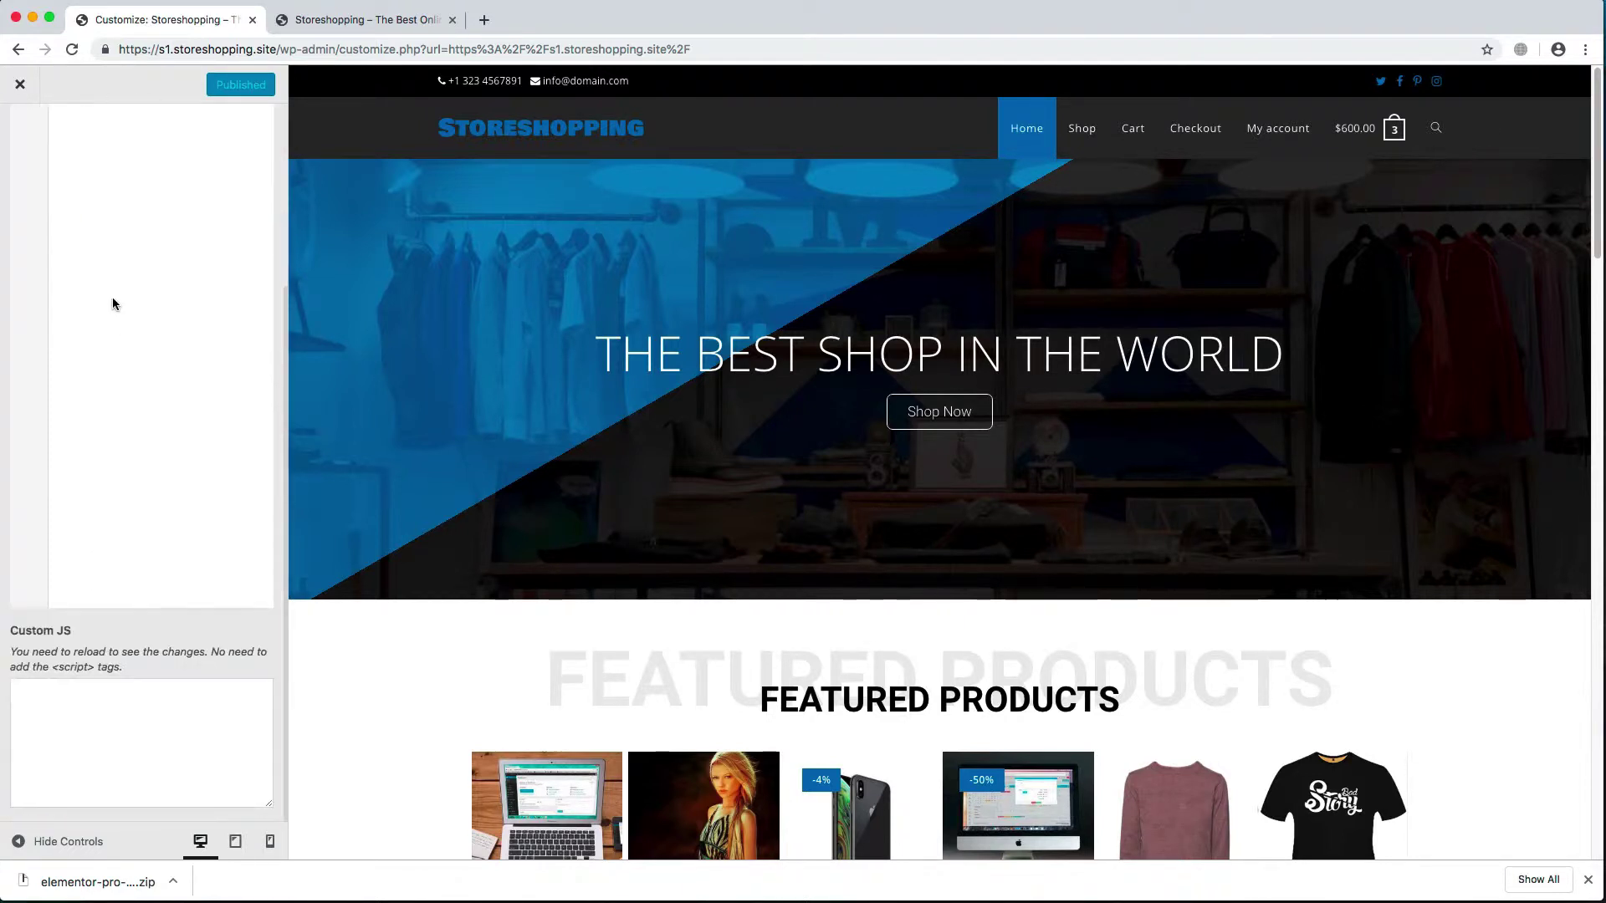
pyautogui.click(122, 751)
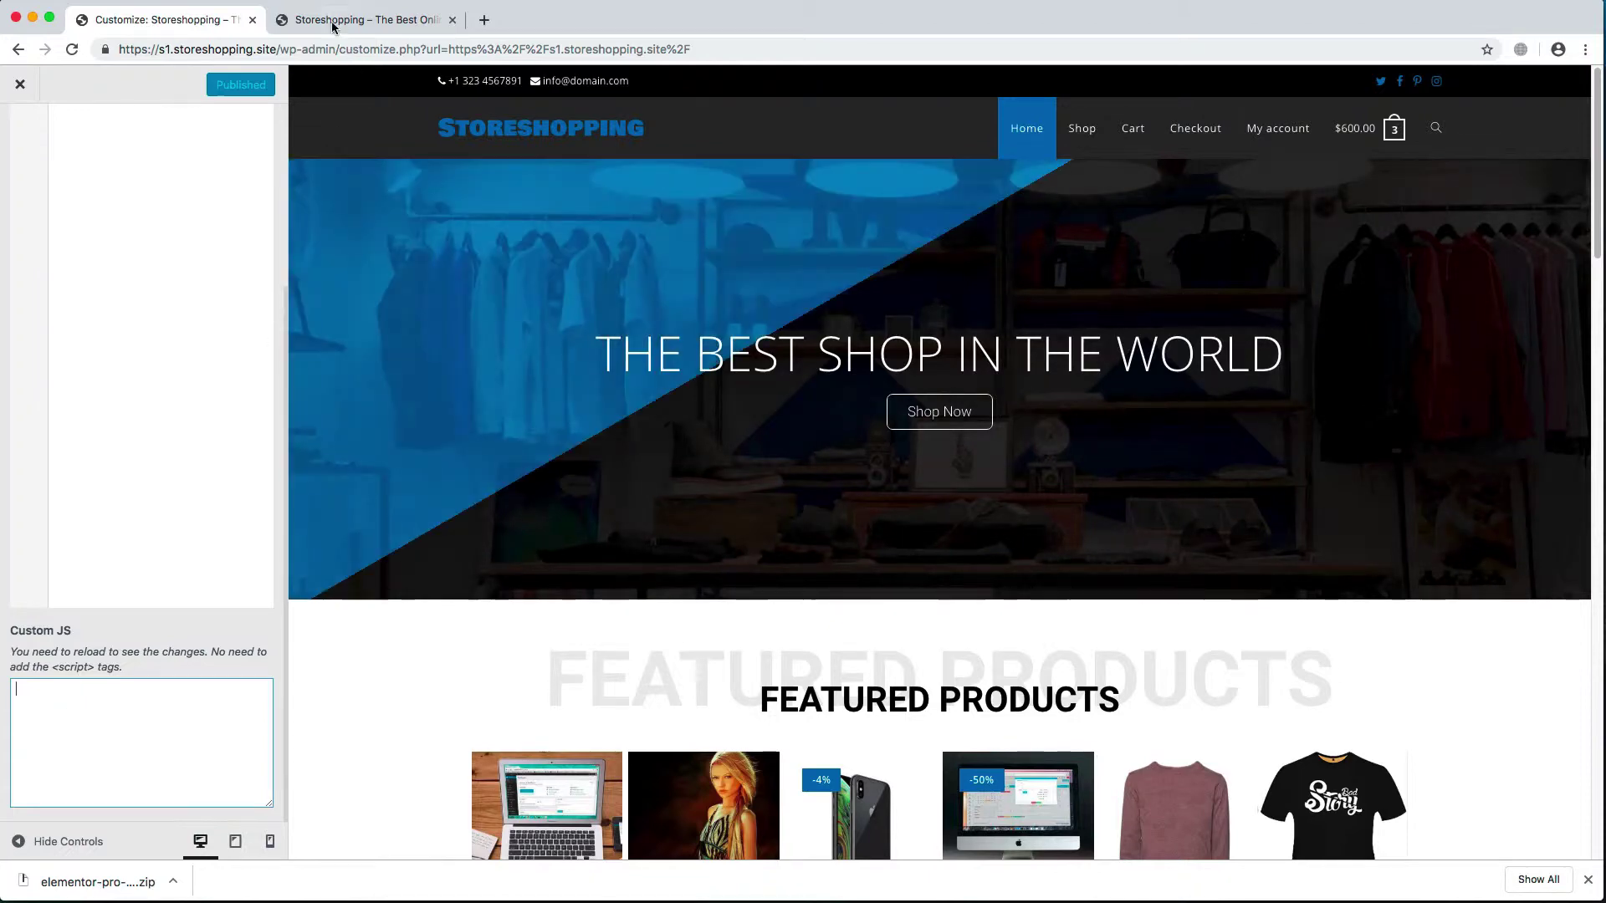
pyautogui.click(358, 20)
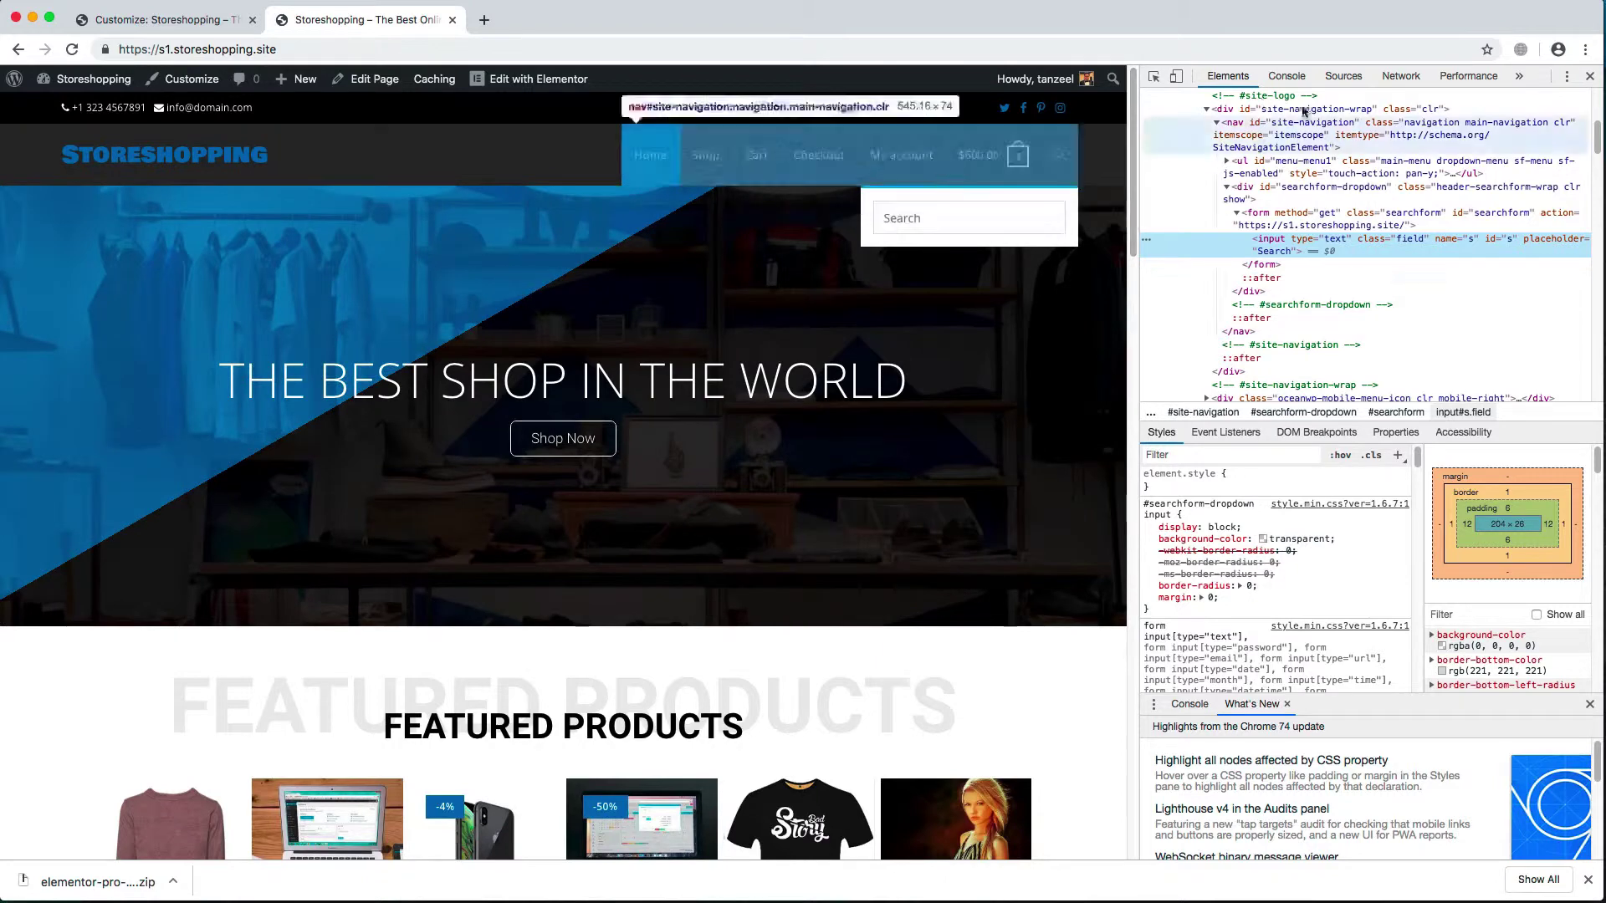
# Type document.getElementById("searchform").innerHTML into the Custom JS box
pyautogui.click(158, 19)
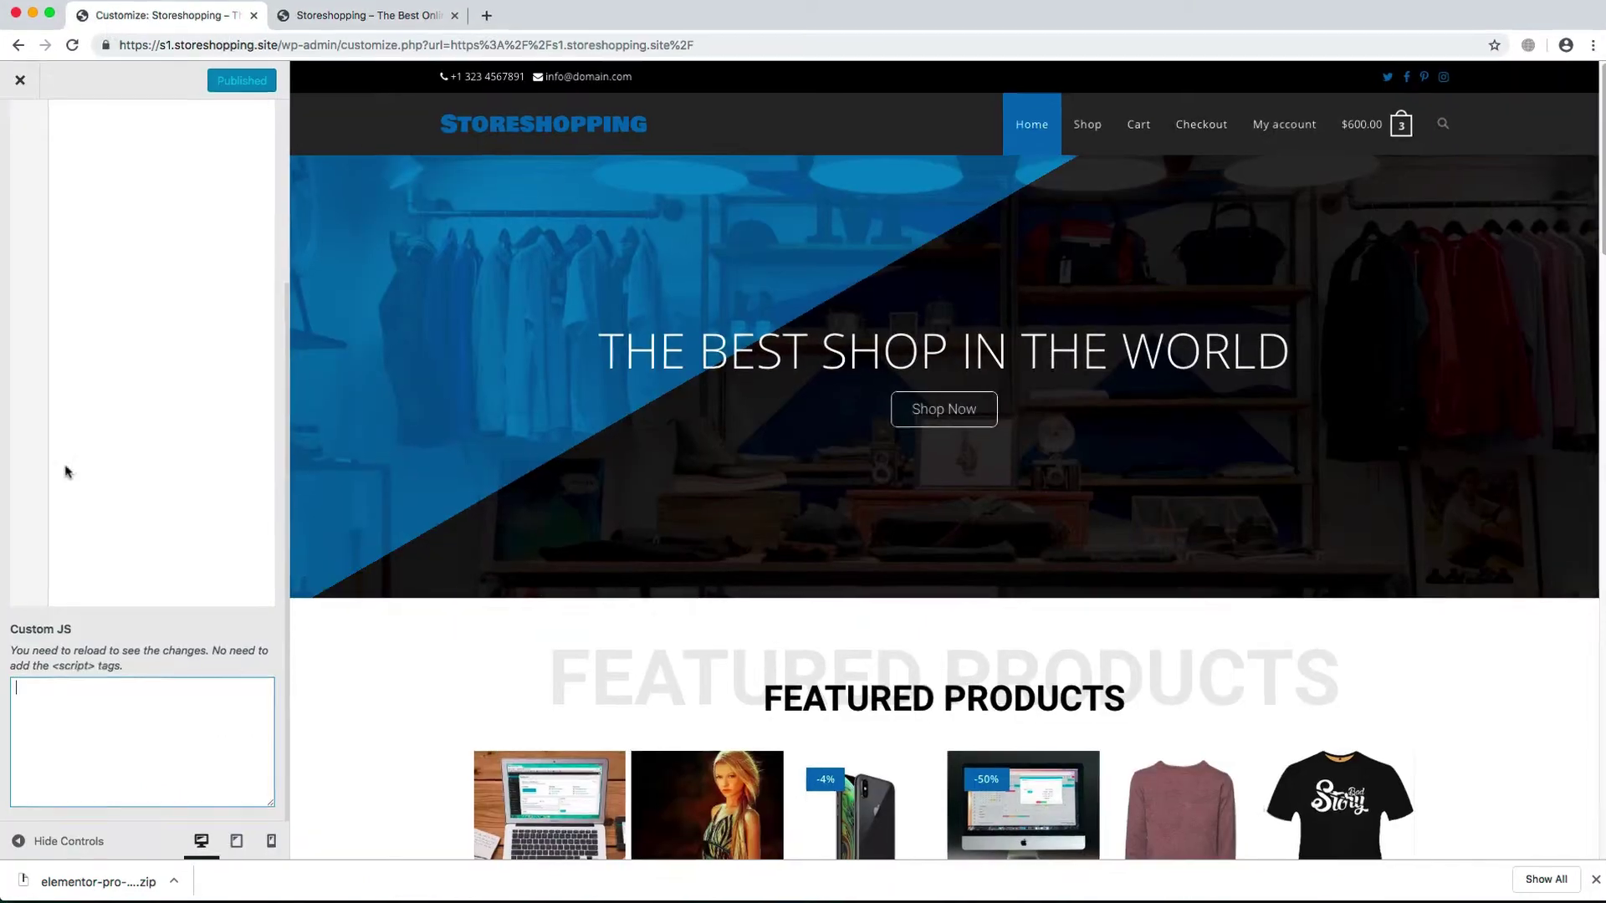
pyautogui.write('document')
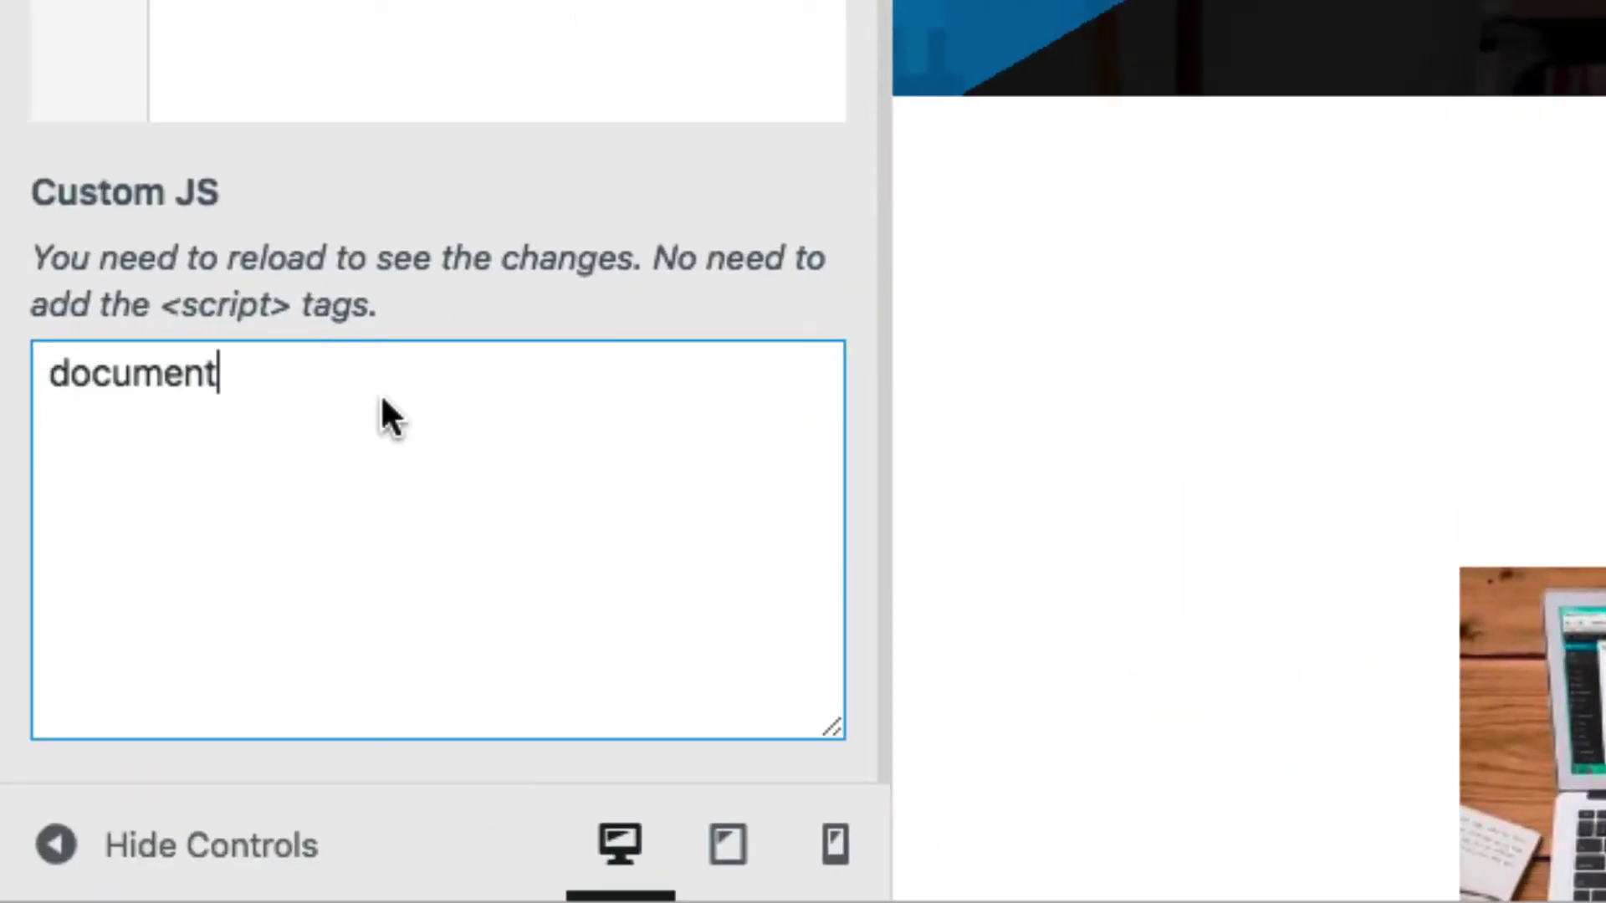
pyautogui.write('.getElement')
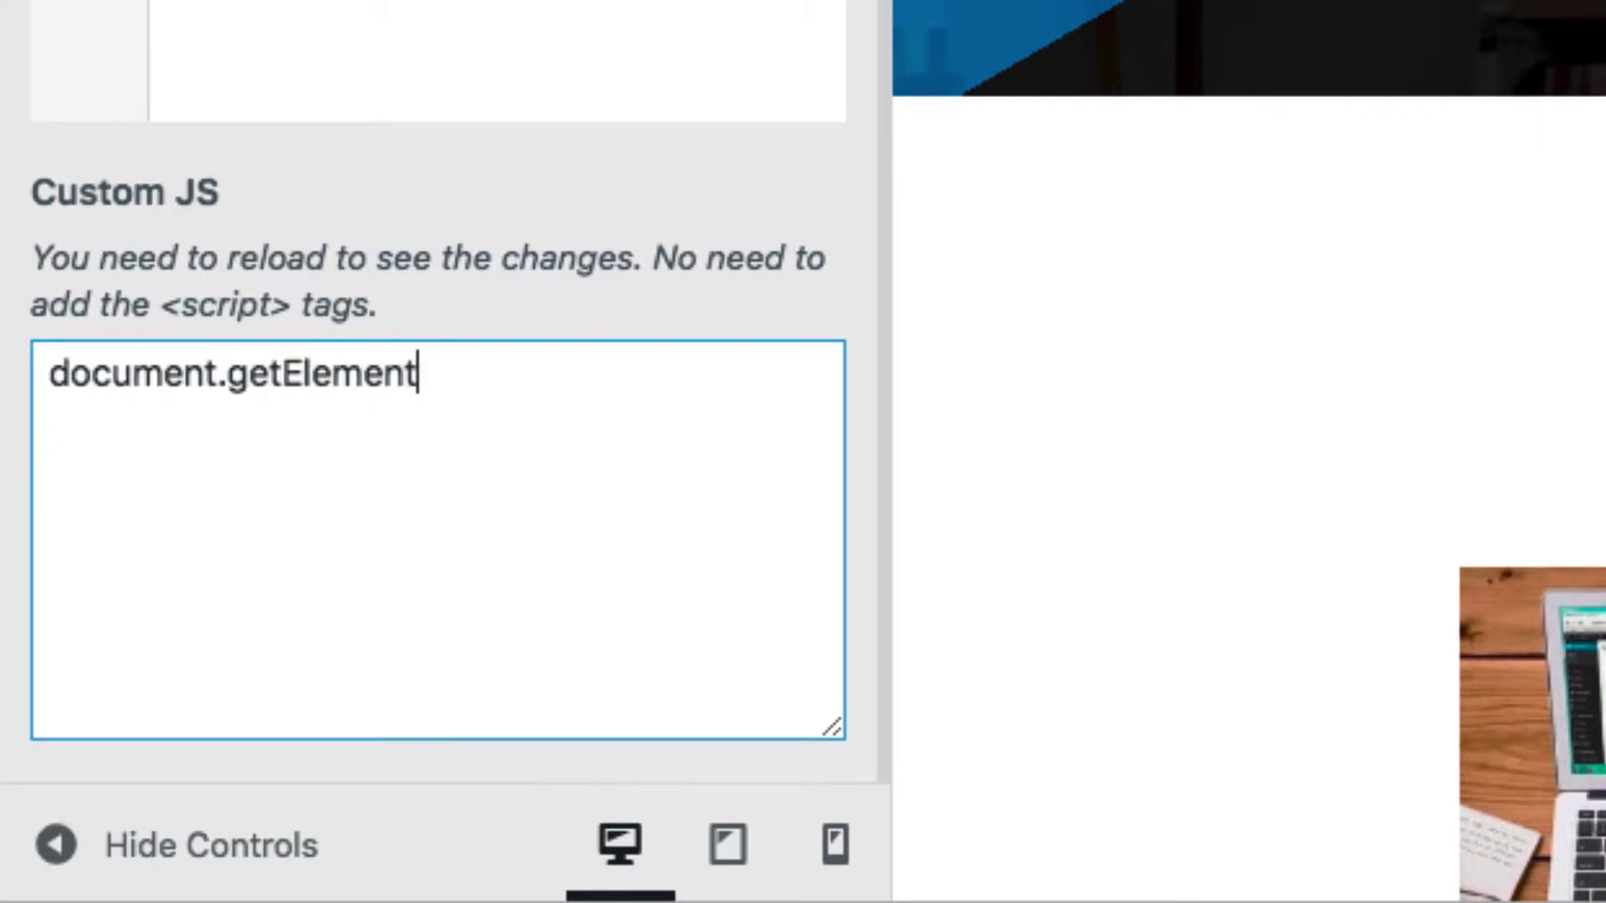
pyautogui.write('By')
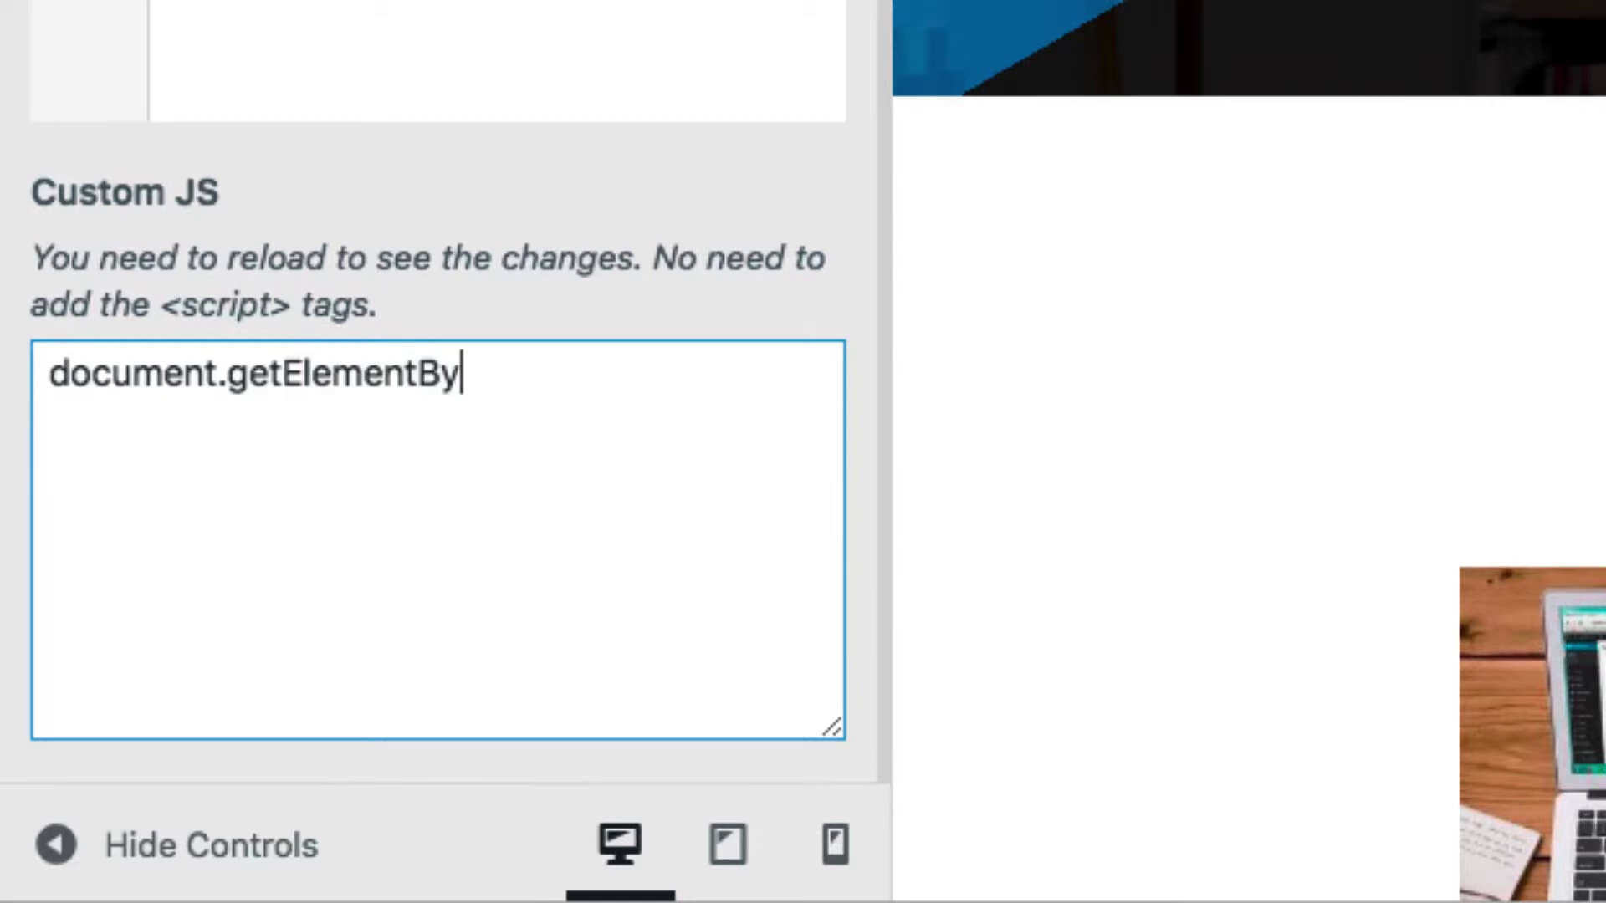
pyautogui.write('Id')
pyautogui.write('()')
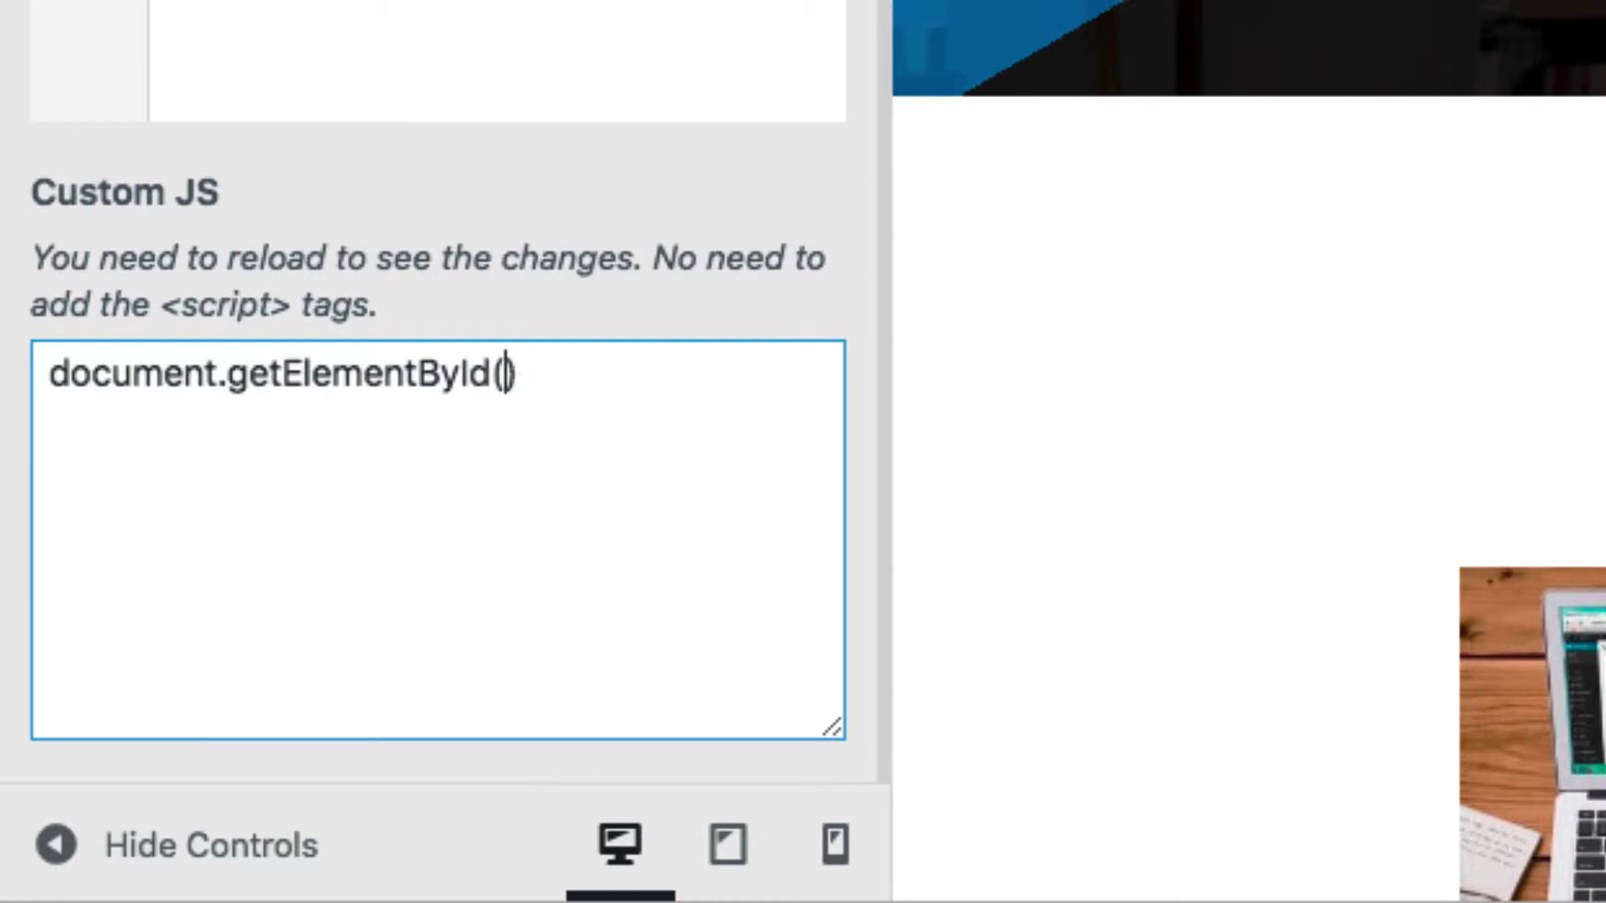
pyautogui.write('""')
pyautogui.press('Left')
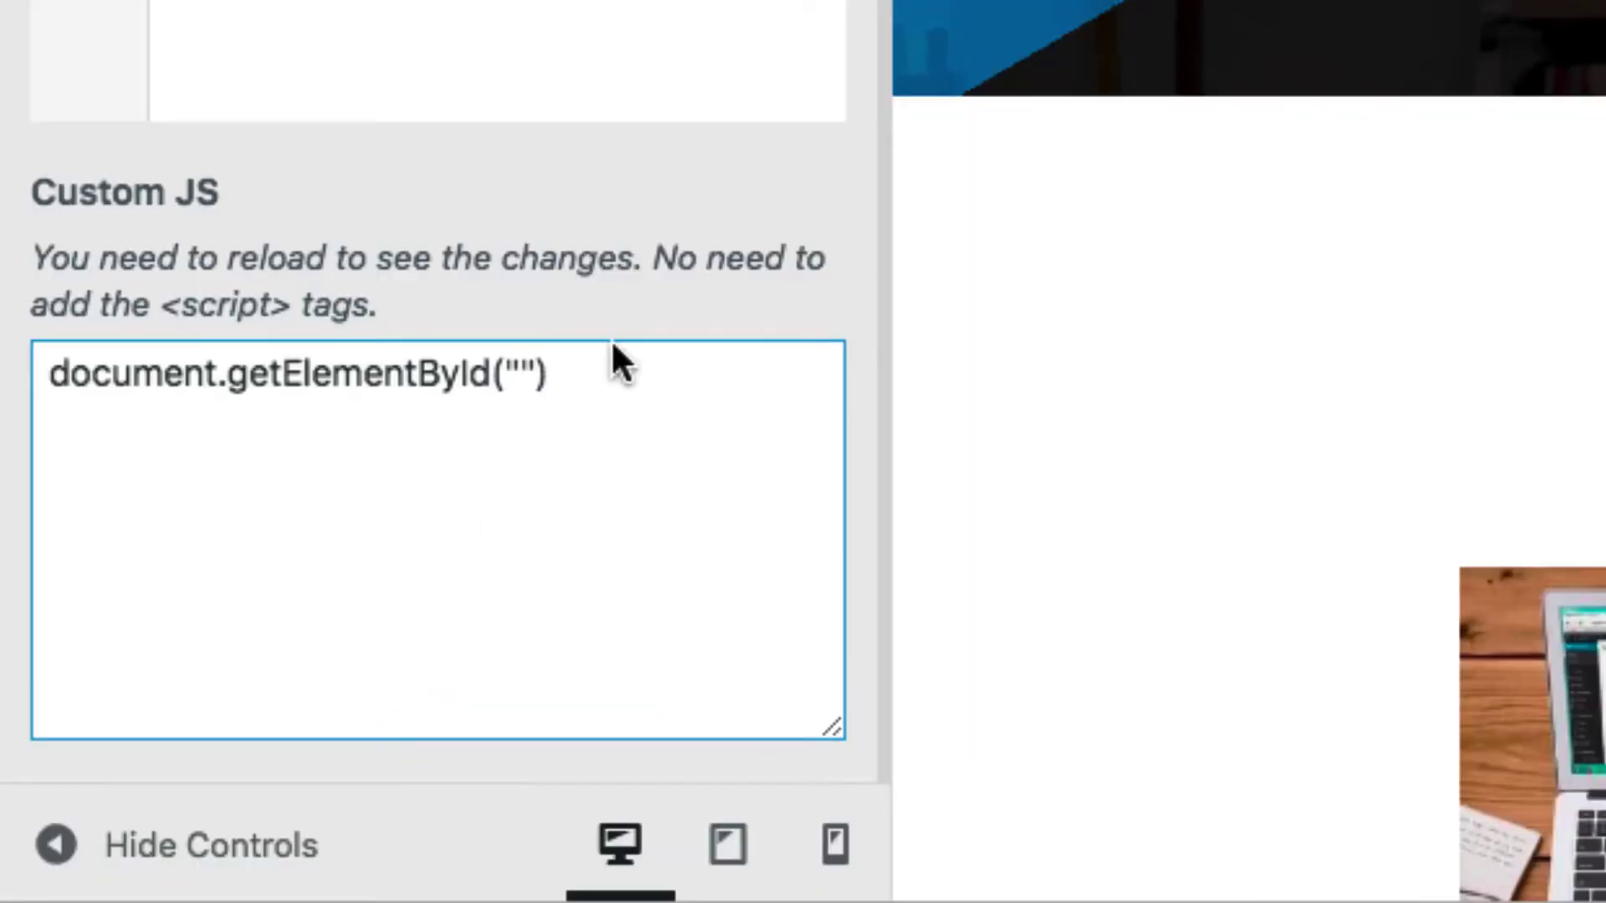
pyautogui.write('searchform')
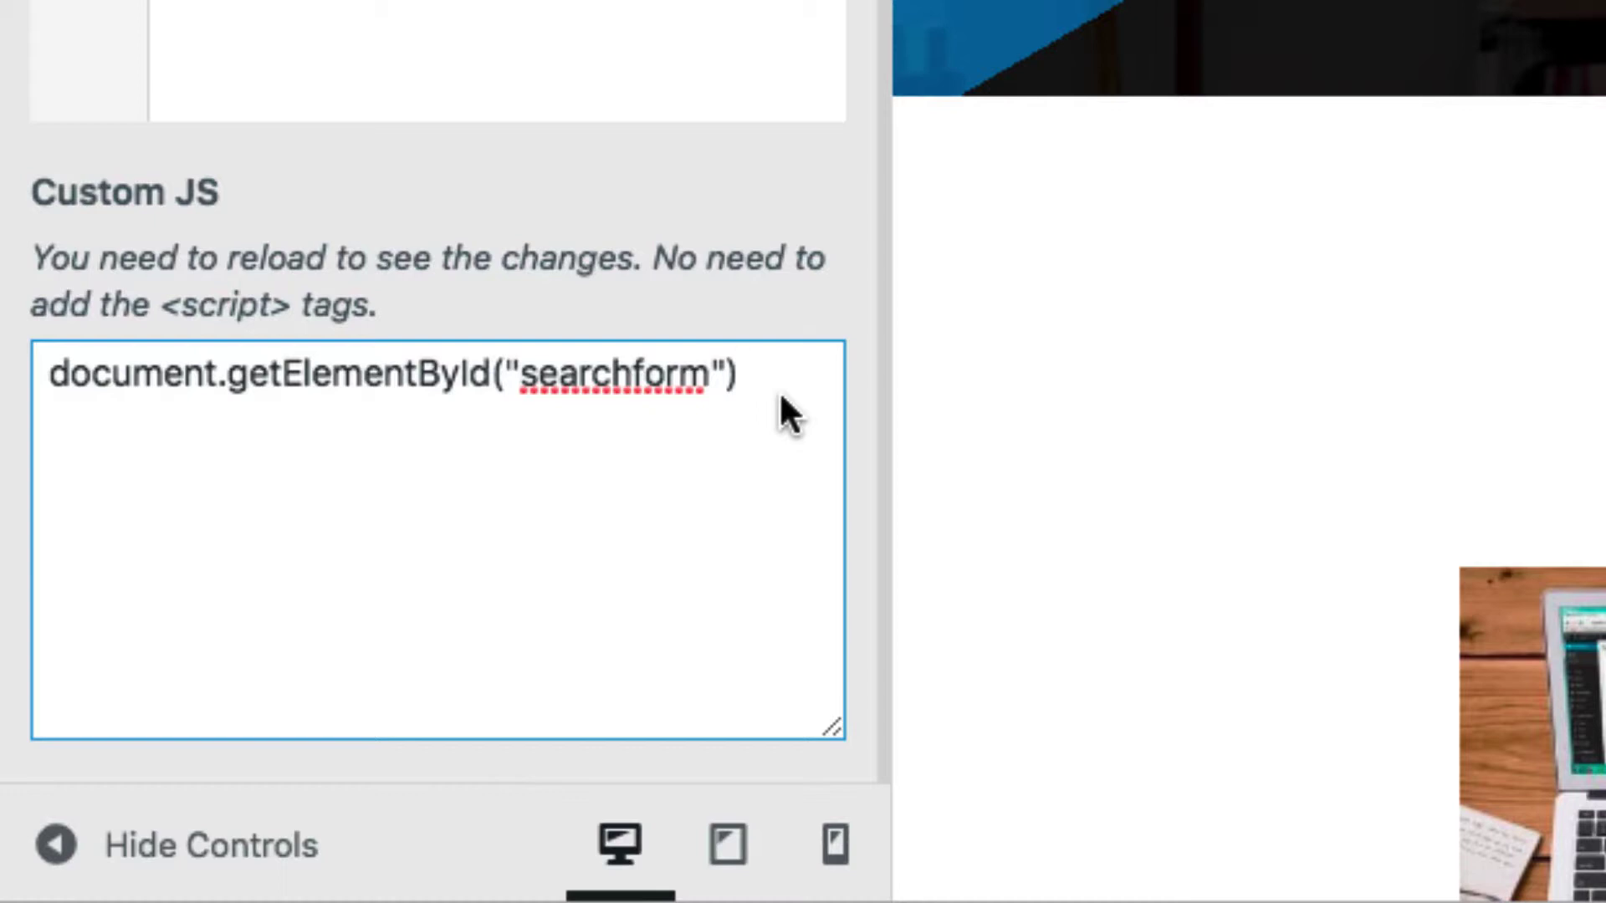
pyautogui.write('.')
pyautogui.press('BackSpace')
pyautogui.write('.innerHTML')
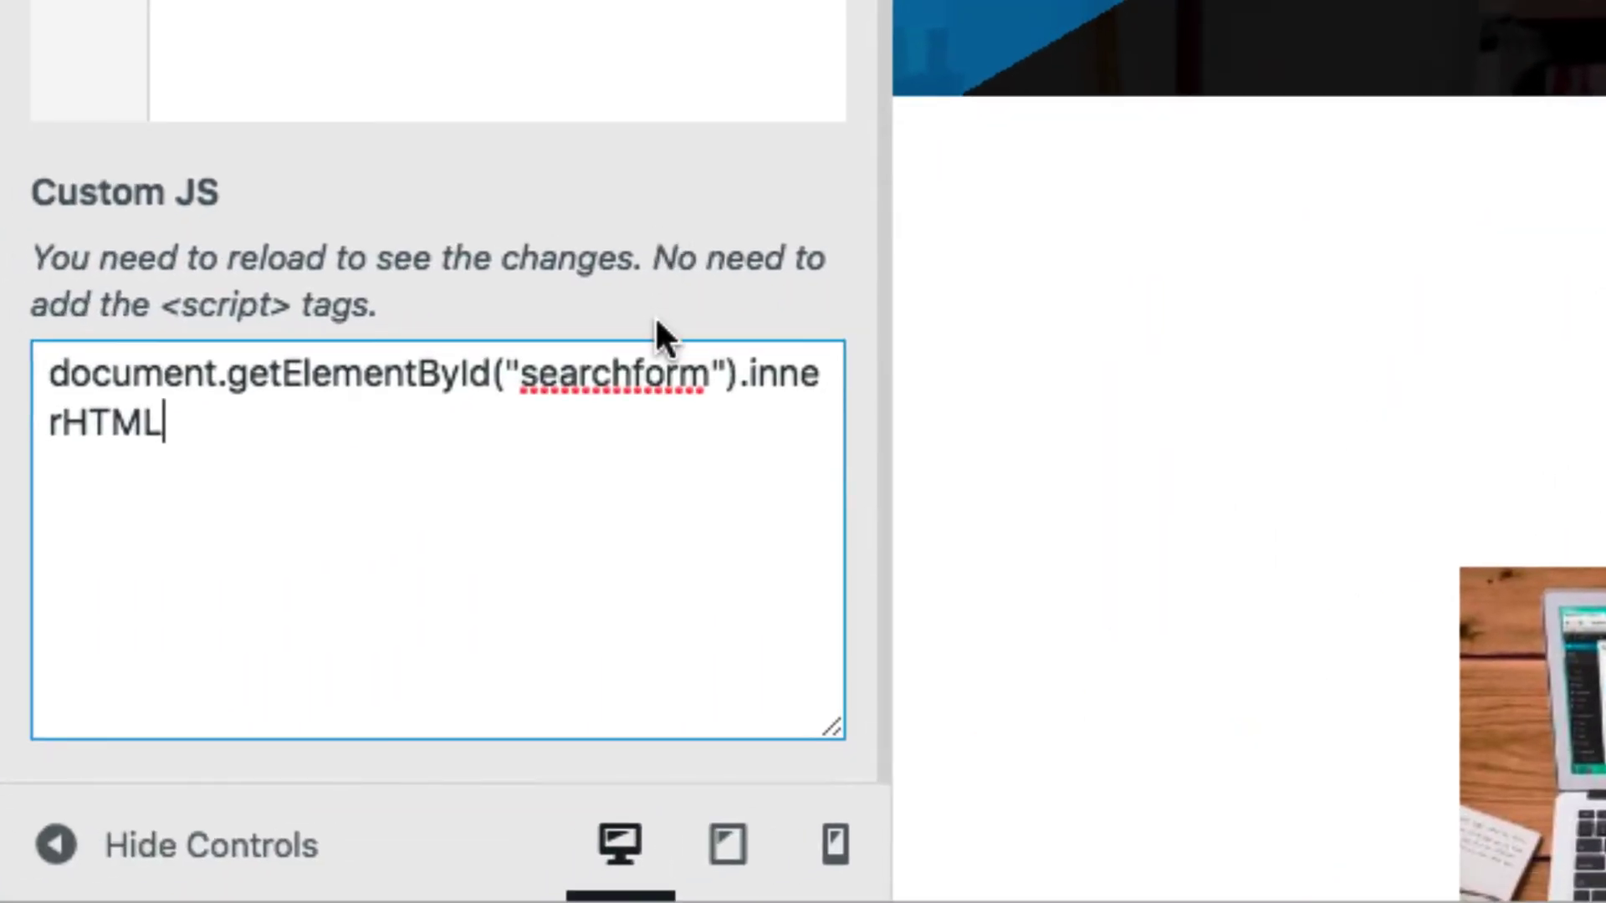
# Add += with an <input type="hidden" tag string to the searchform line
pyautogui.write('+= "')
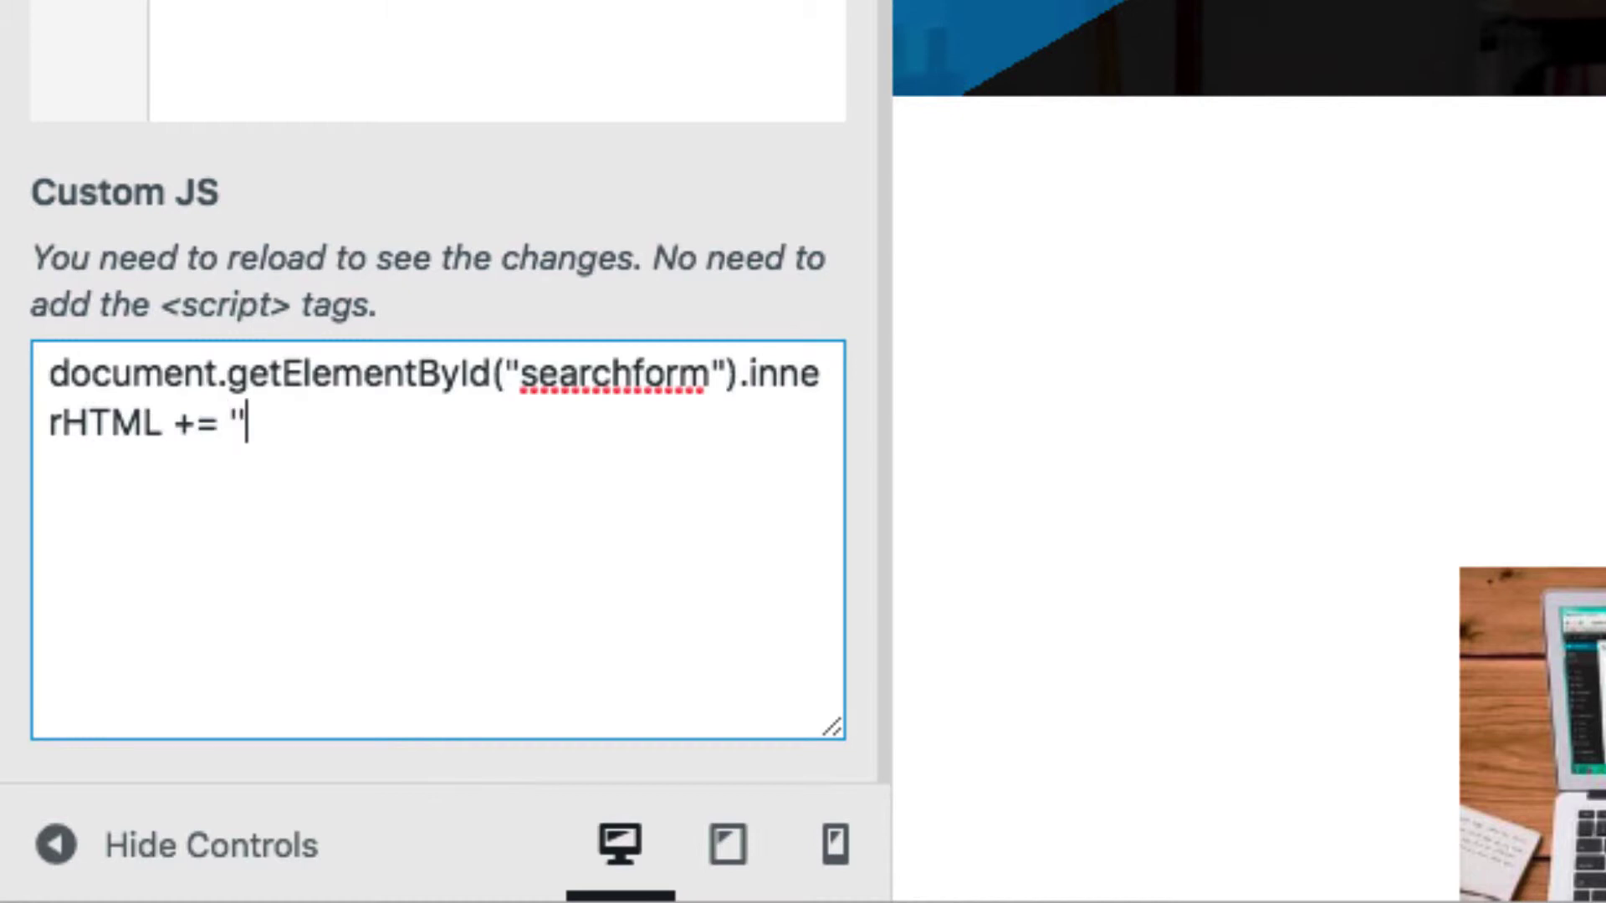
pyautogui.write(';')
pyautogui.press('Left')
pyautogui.press('Right')
pyautogui.write('<input type=')
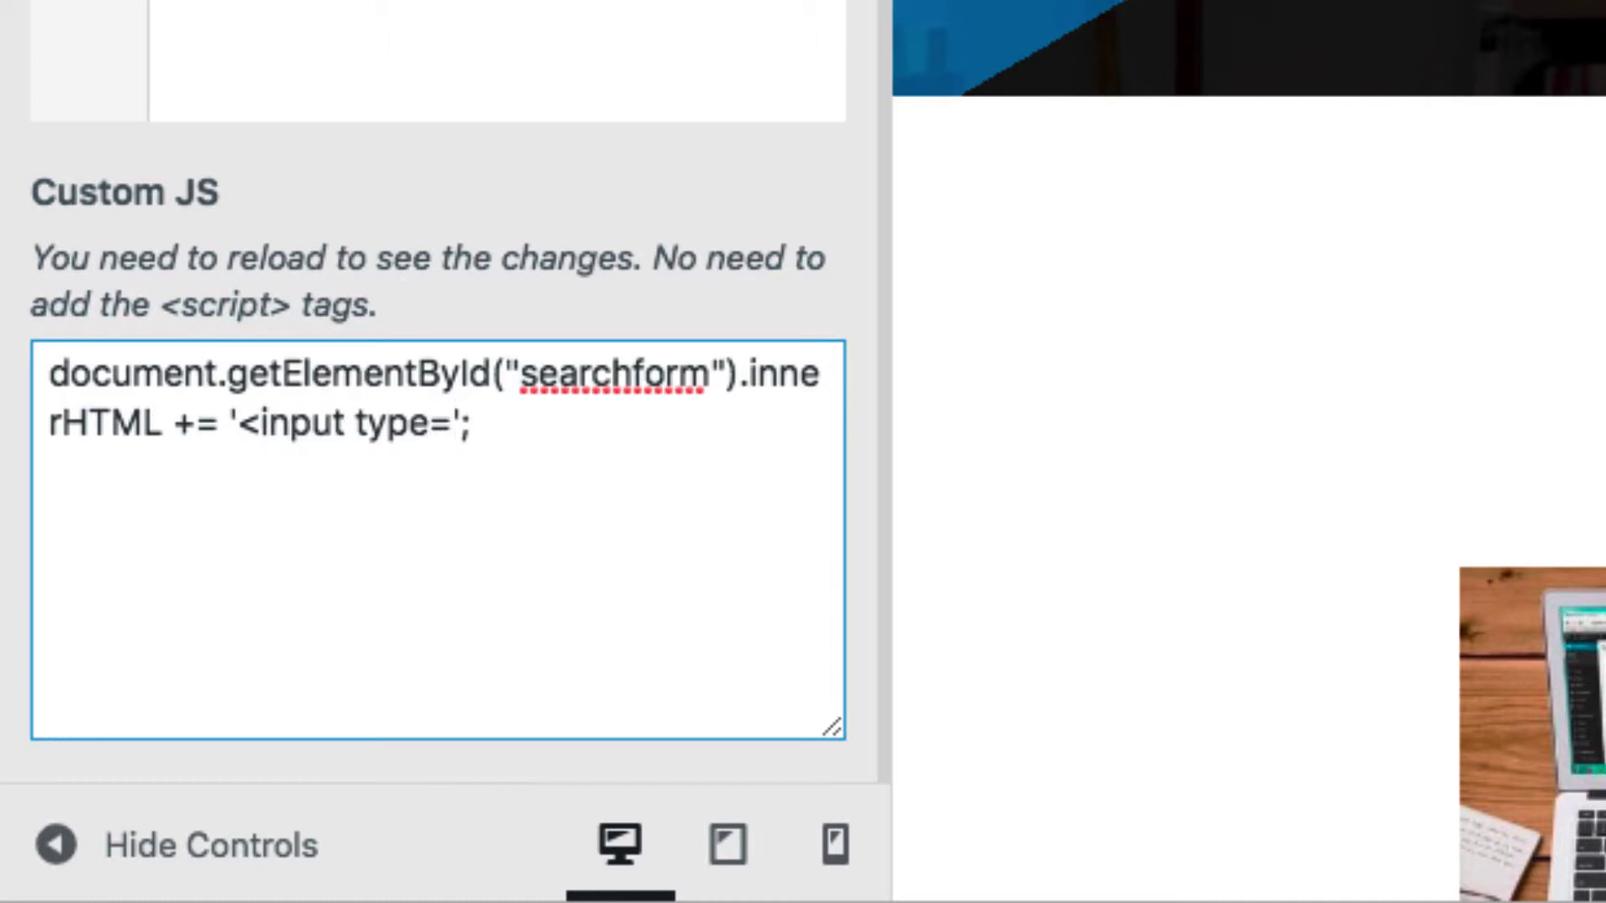
pyautogui.write('""')
pyautogui.press('Left')
pyautogui.write('hidden')
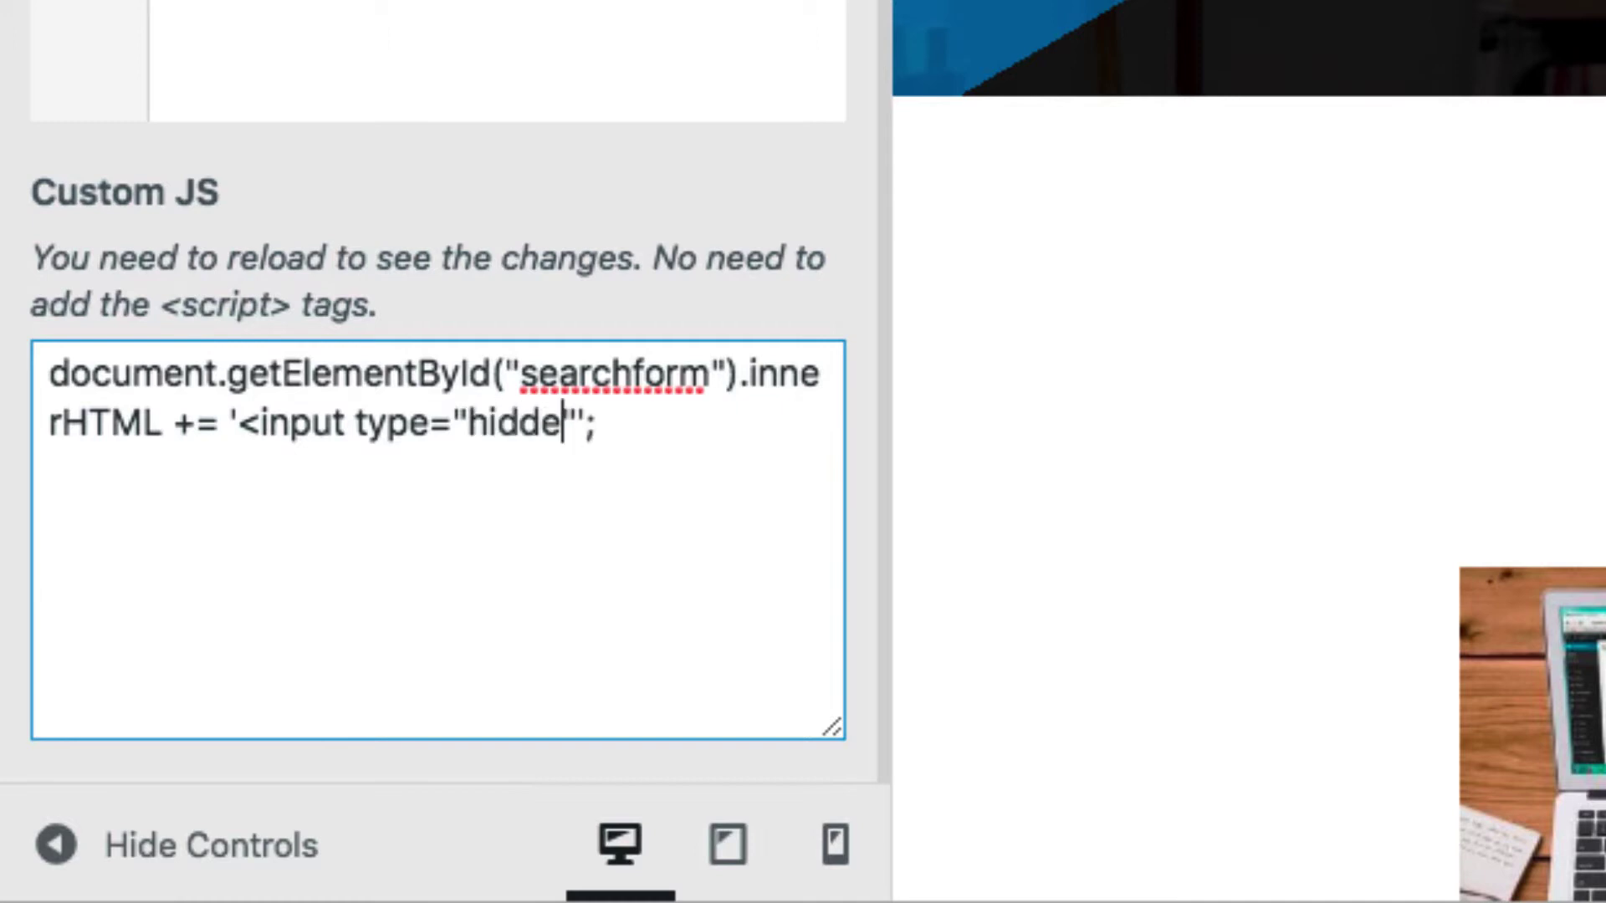
pyautogui.press('Right')
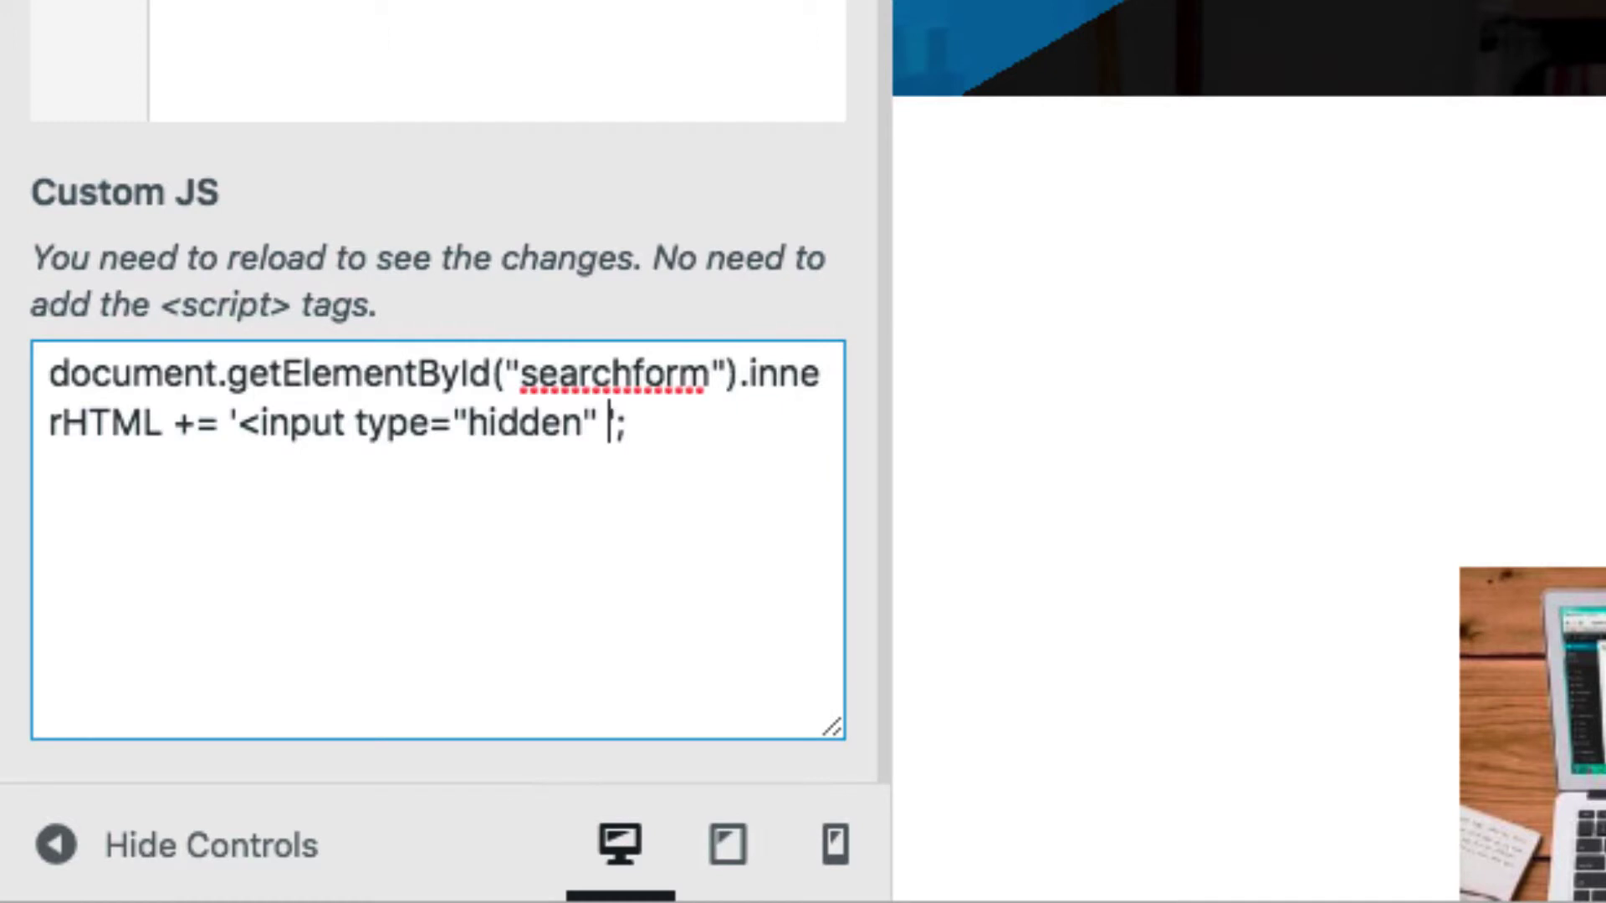
# Give the hidden input name="post_type" and value="product", then close the tag
pyautogui.write('name')
pyautogui.write('=')
pyautogui.write('"po"')
pyautogui.press('Left')
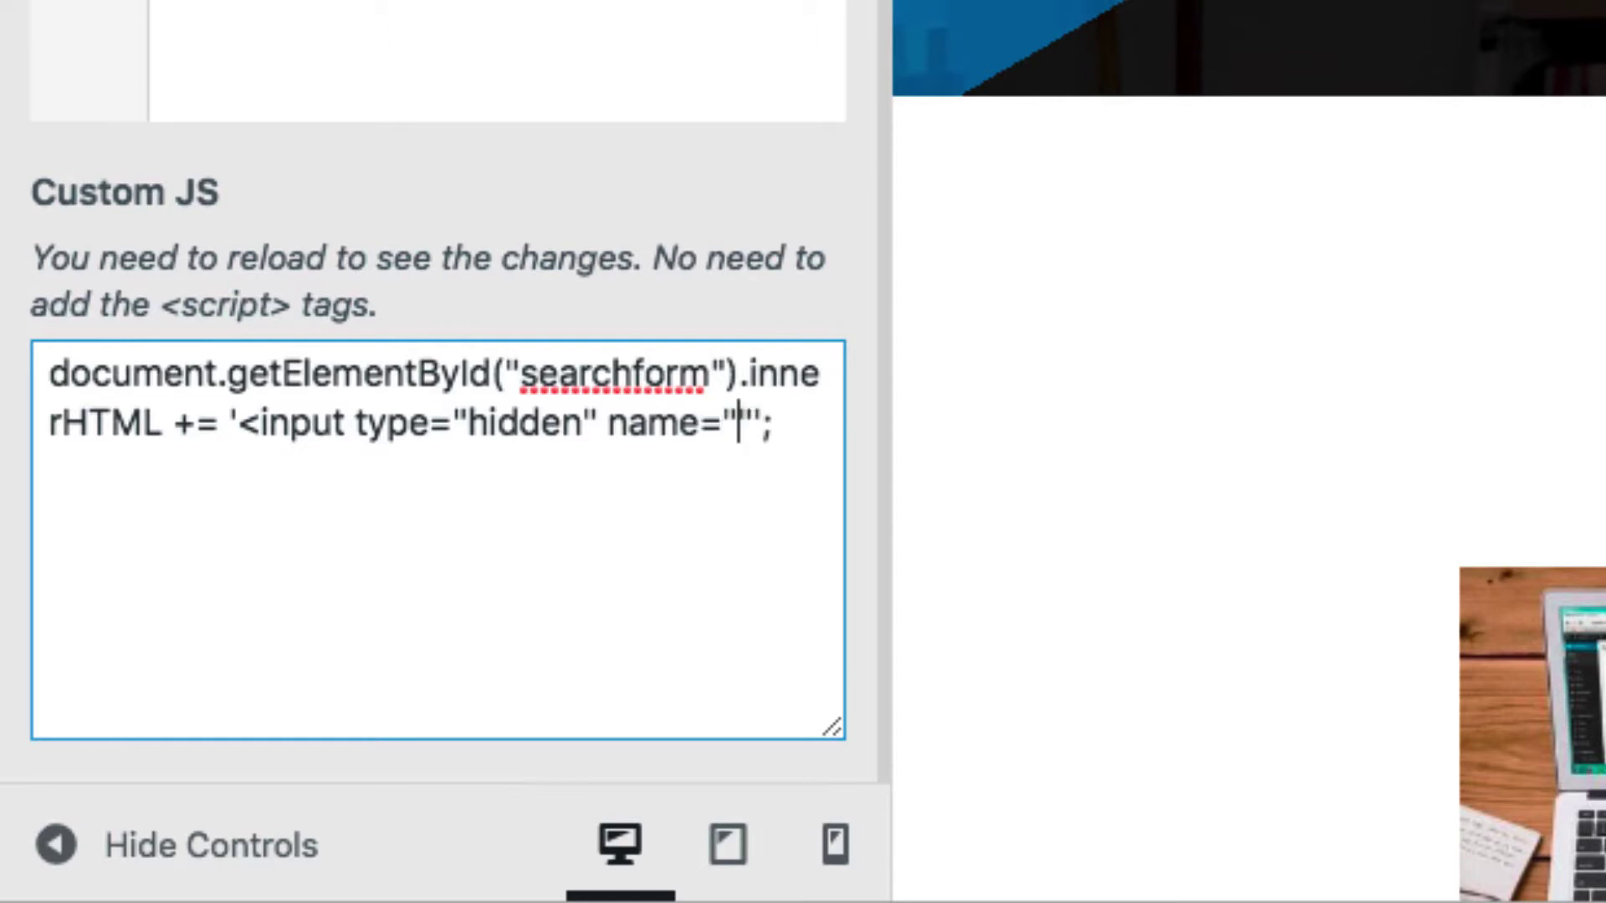
pyautogui.write('post_ty')
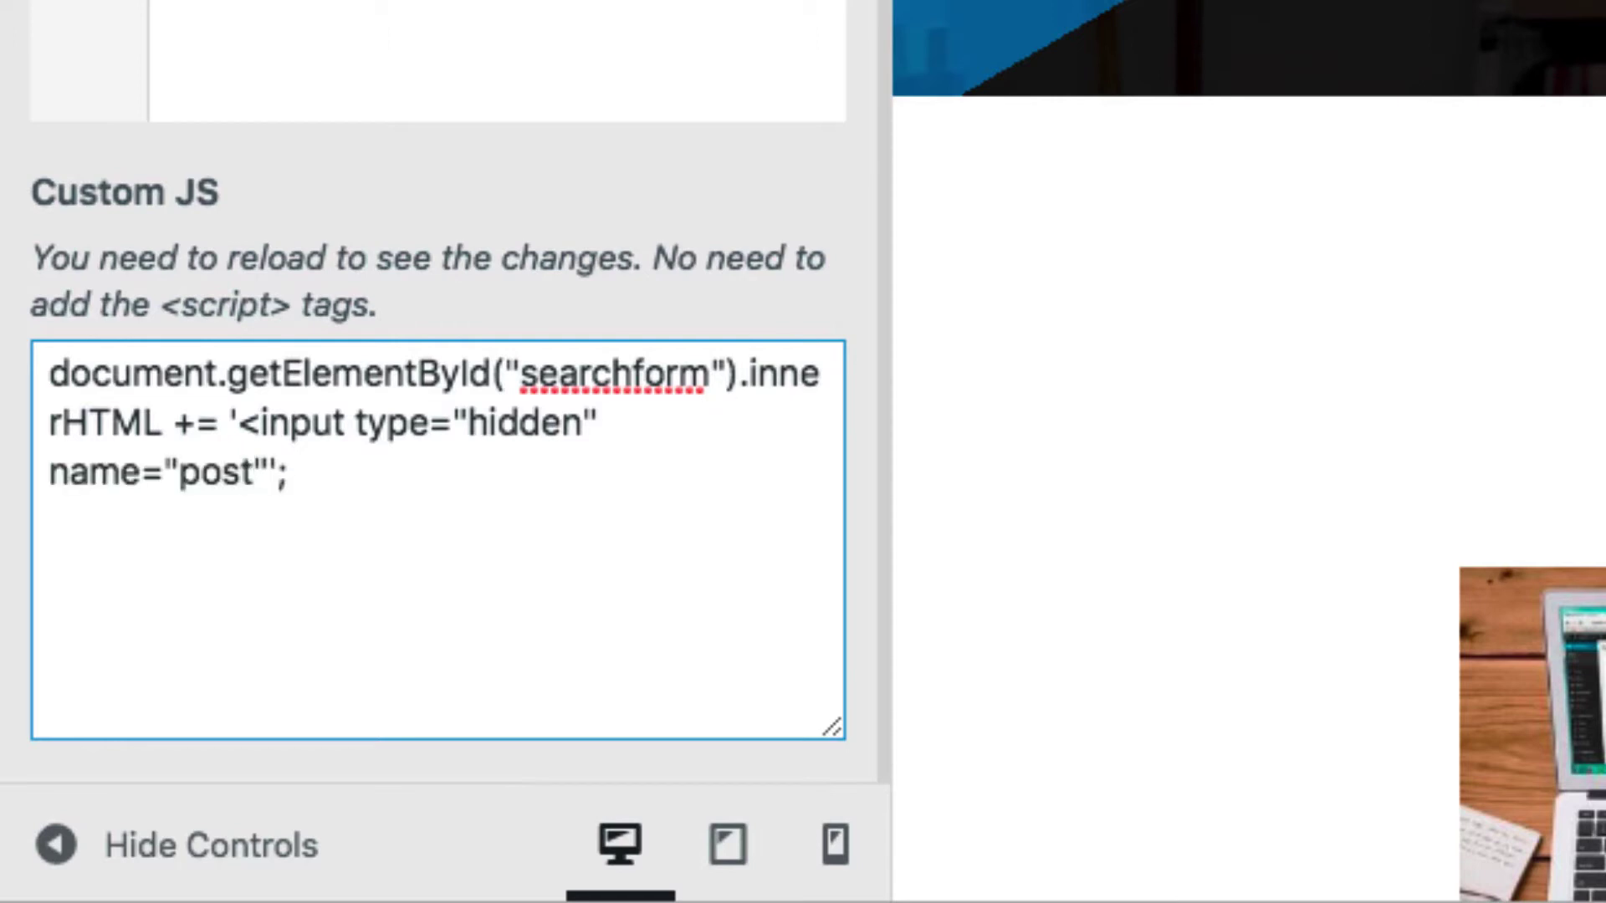
pyautogui.write('pe')
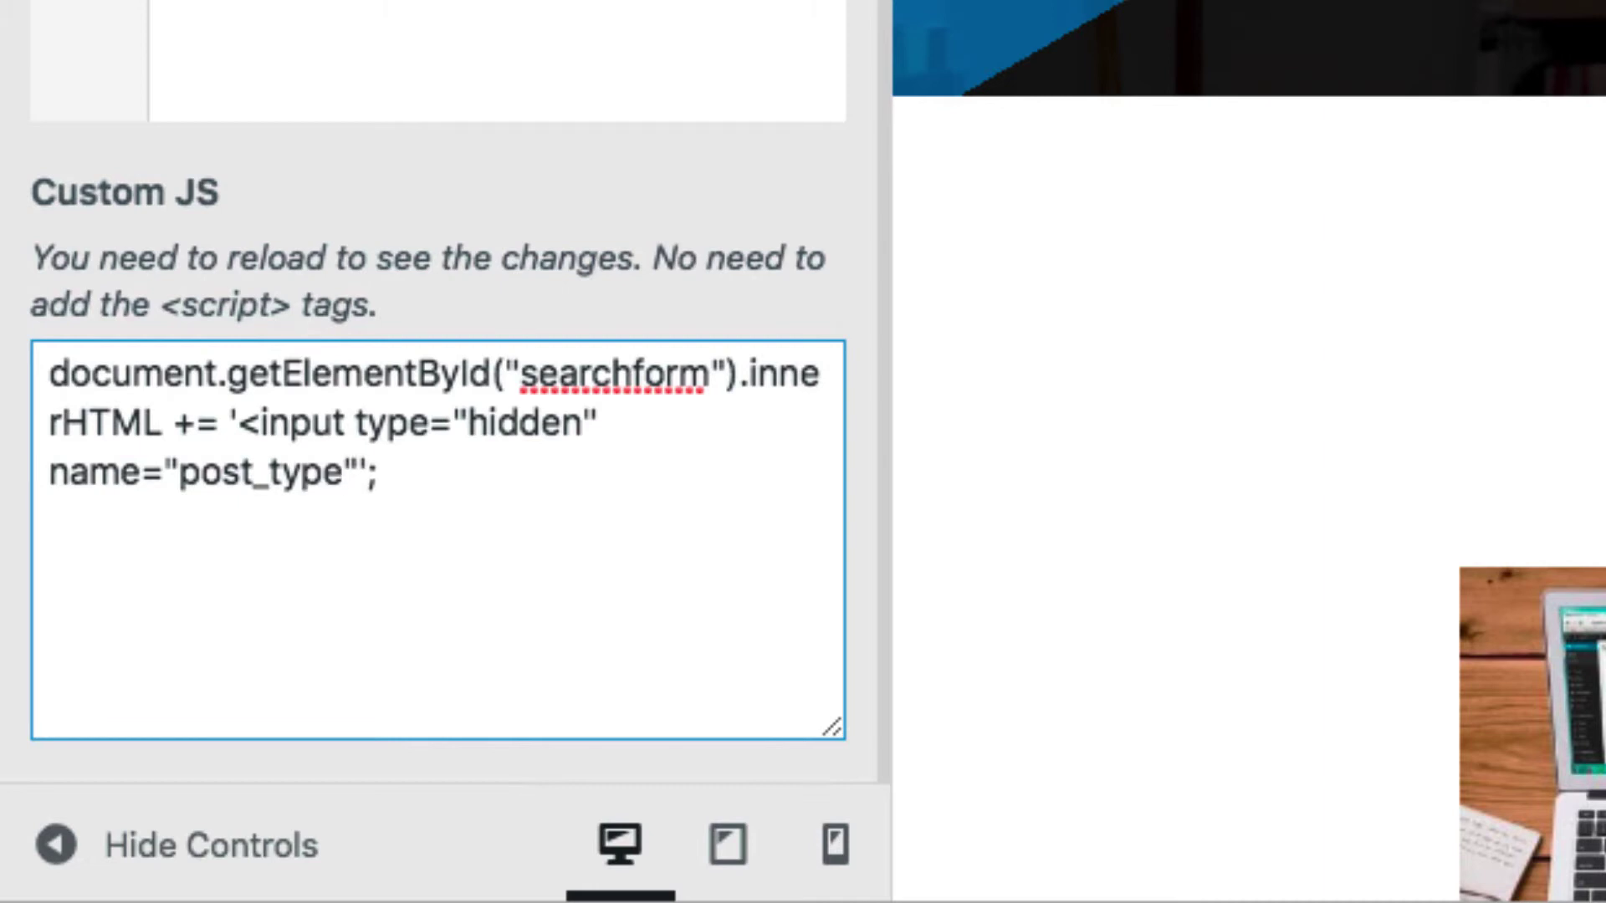
pyautogui.press('Right')
pyautogui.write('value=""')
pyautogui.press('Left')
pyautogui.write('product')
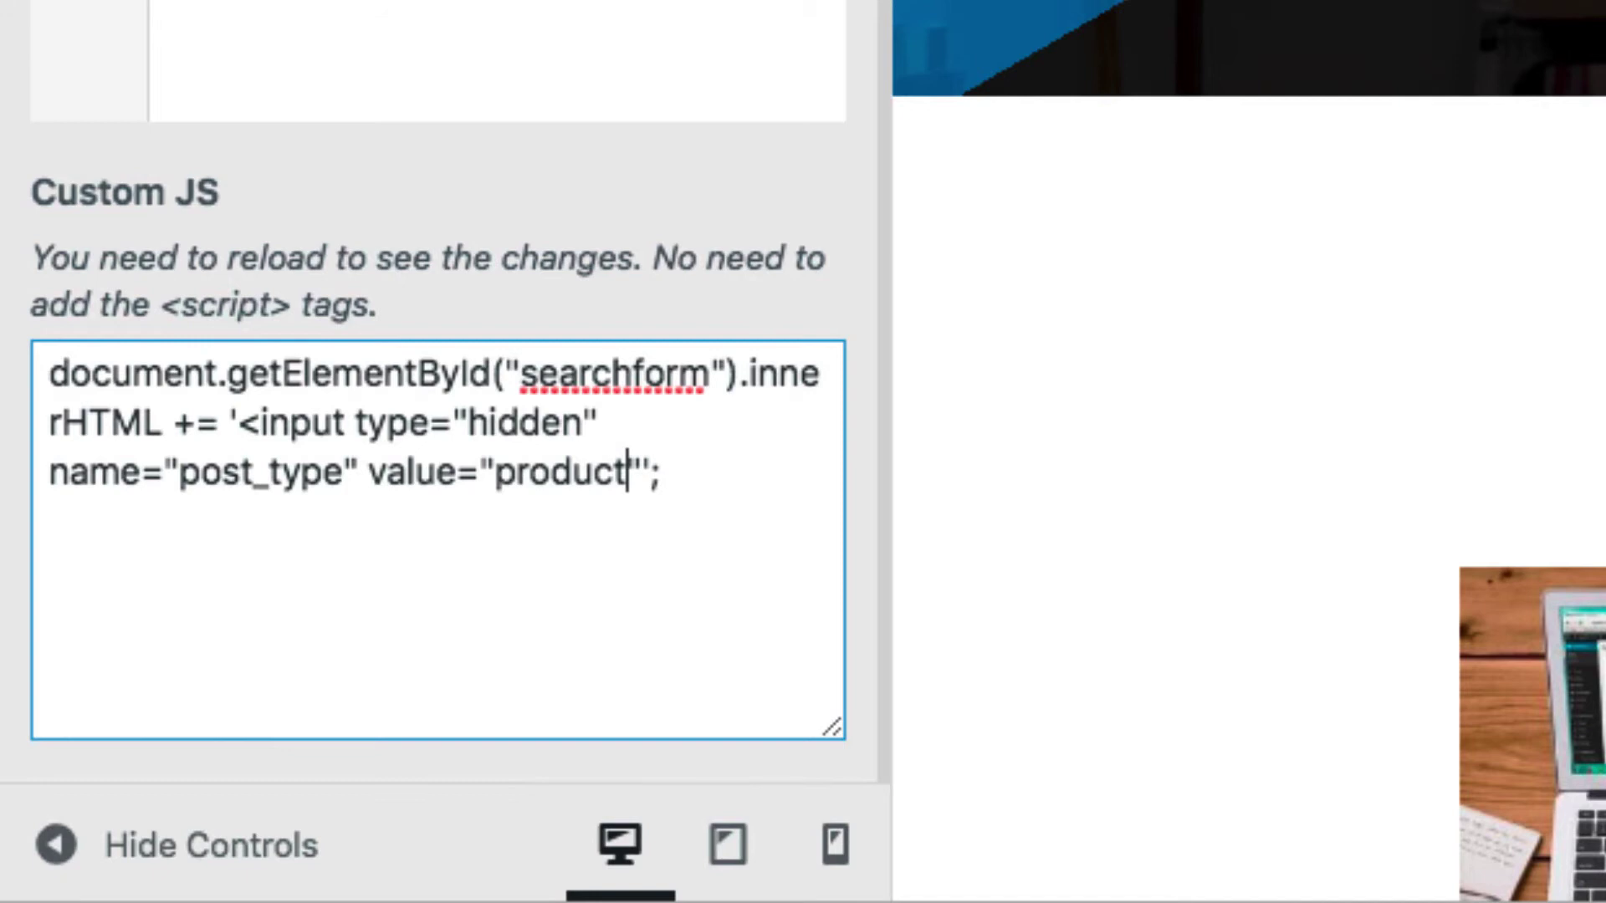
pyautogui.press('Right')
pyautogui.write('>')
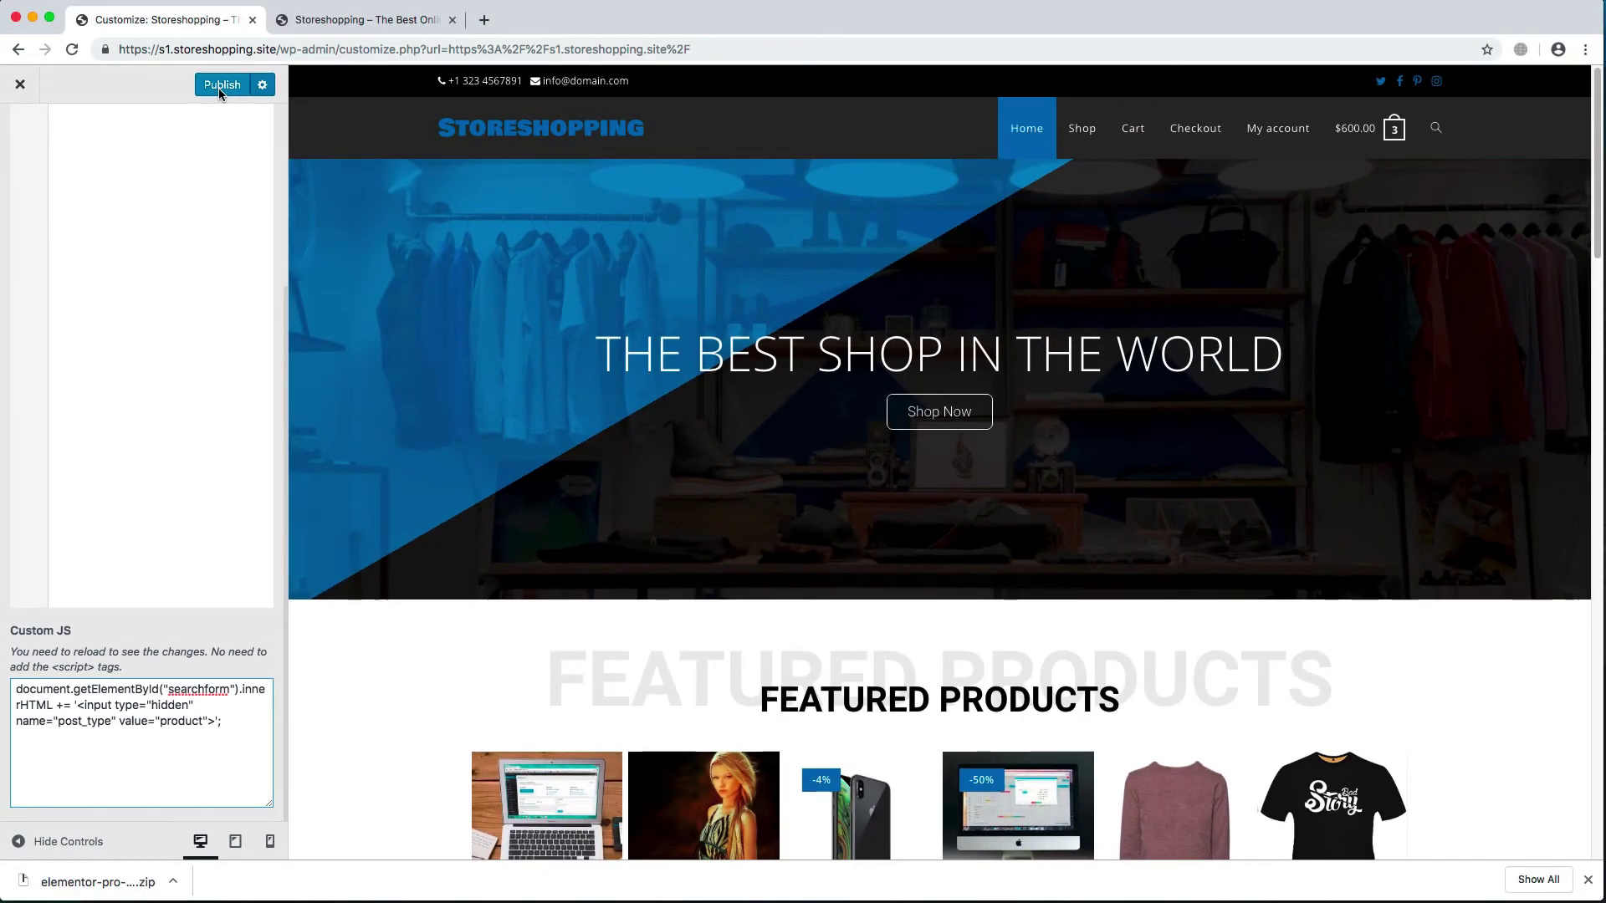
# Publish the Custom JS and reload the storefront to check the search form
pyautogui.click(219, 88)
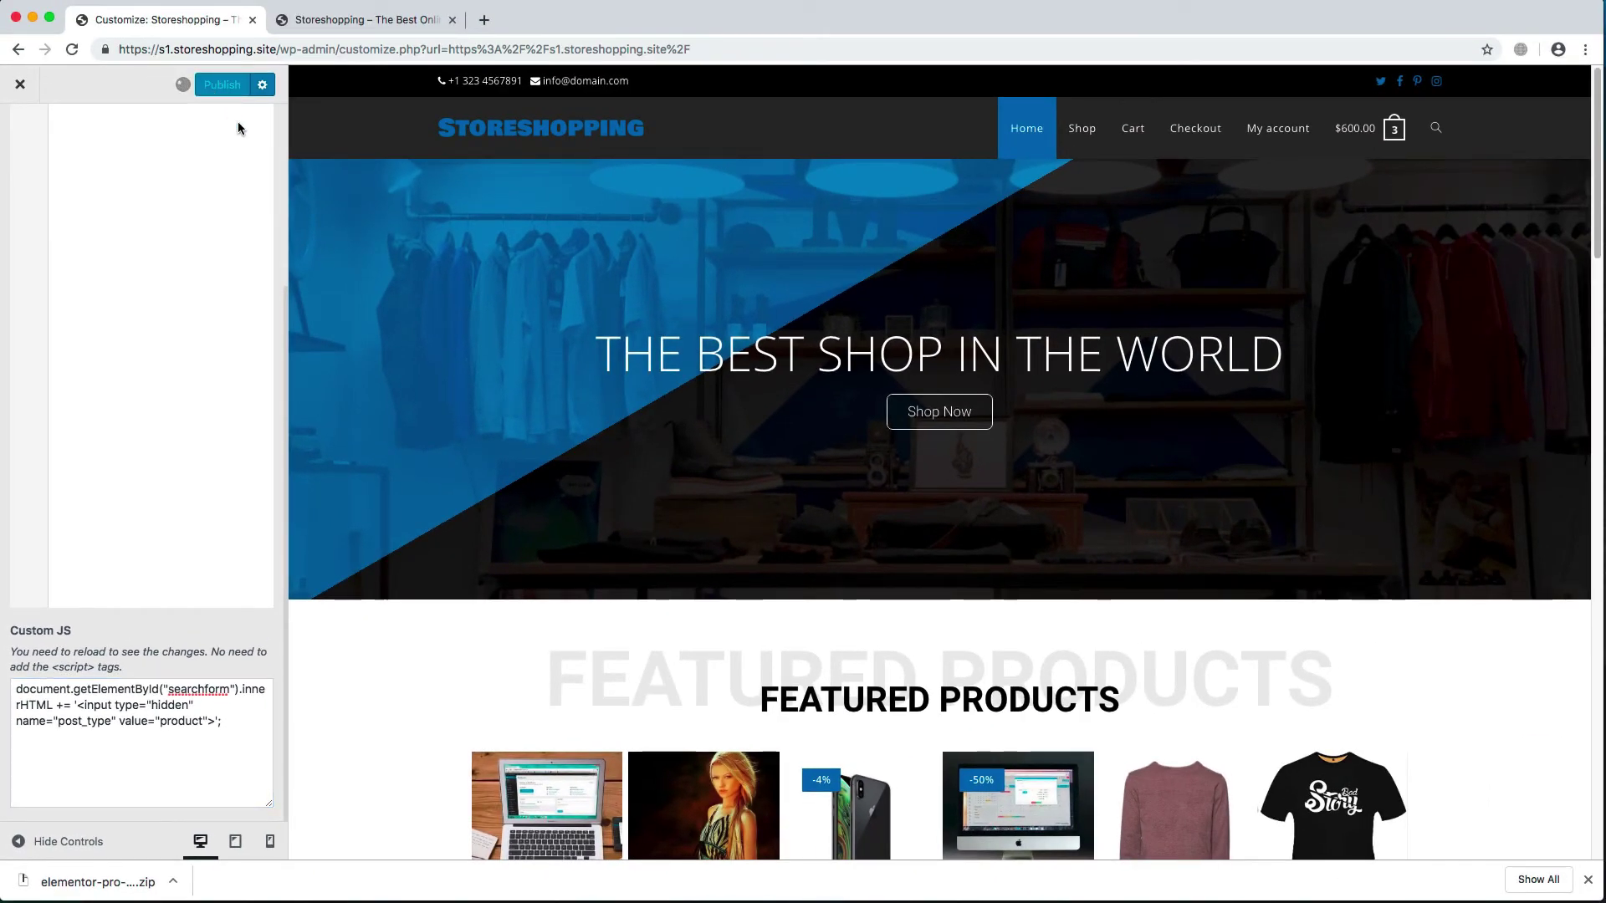
pyautogui.click(345, 25)
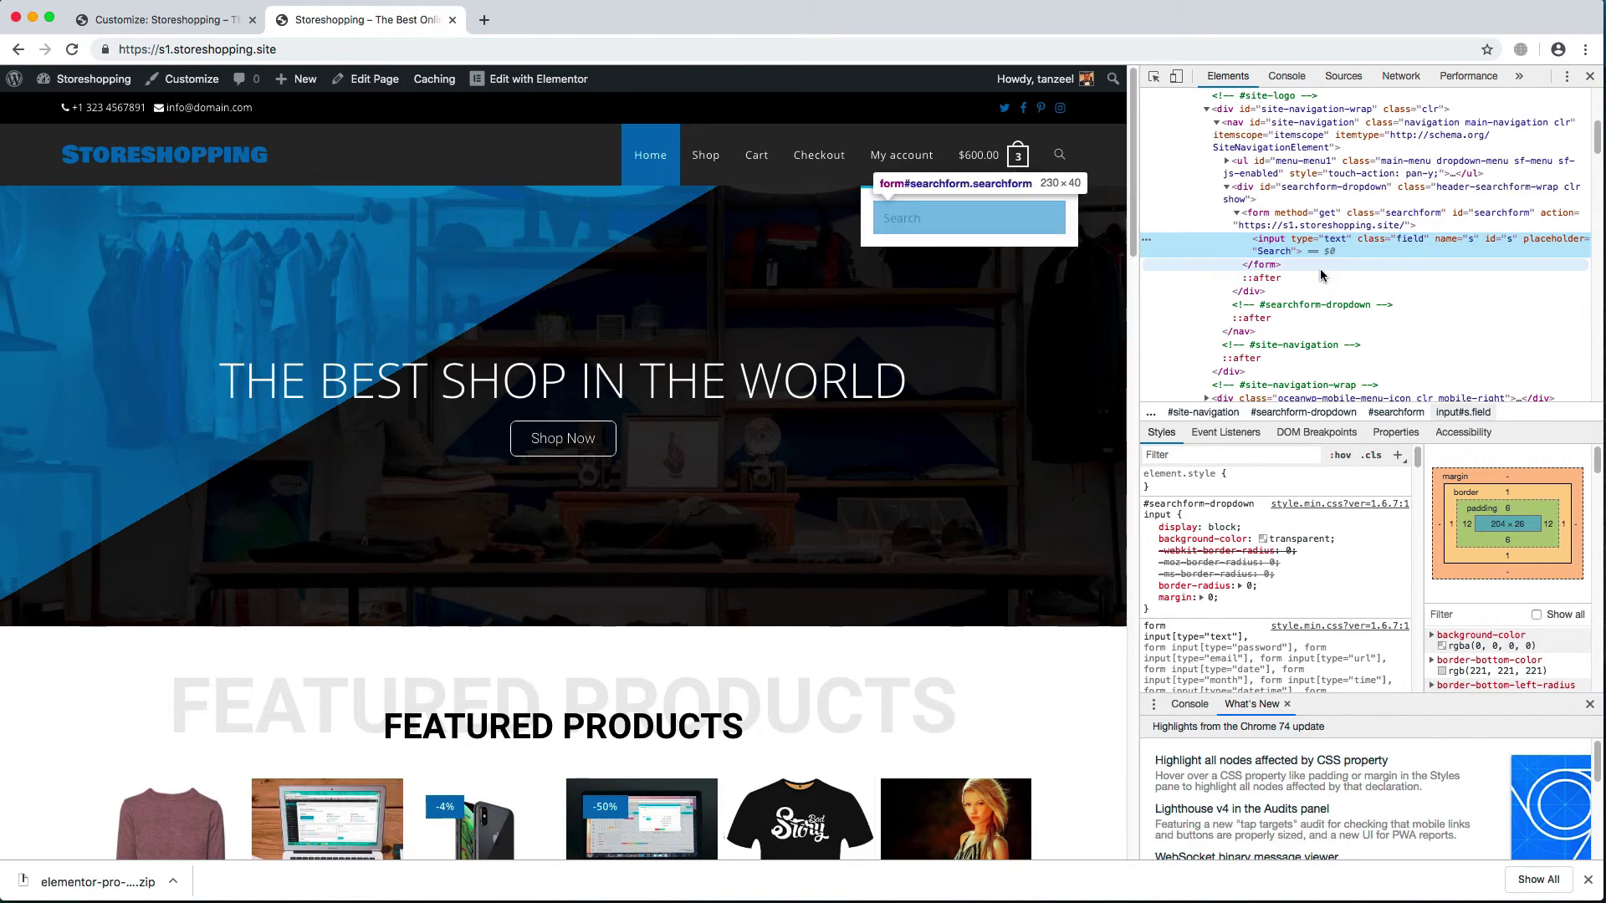
pyautogui.click(383, 47)
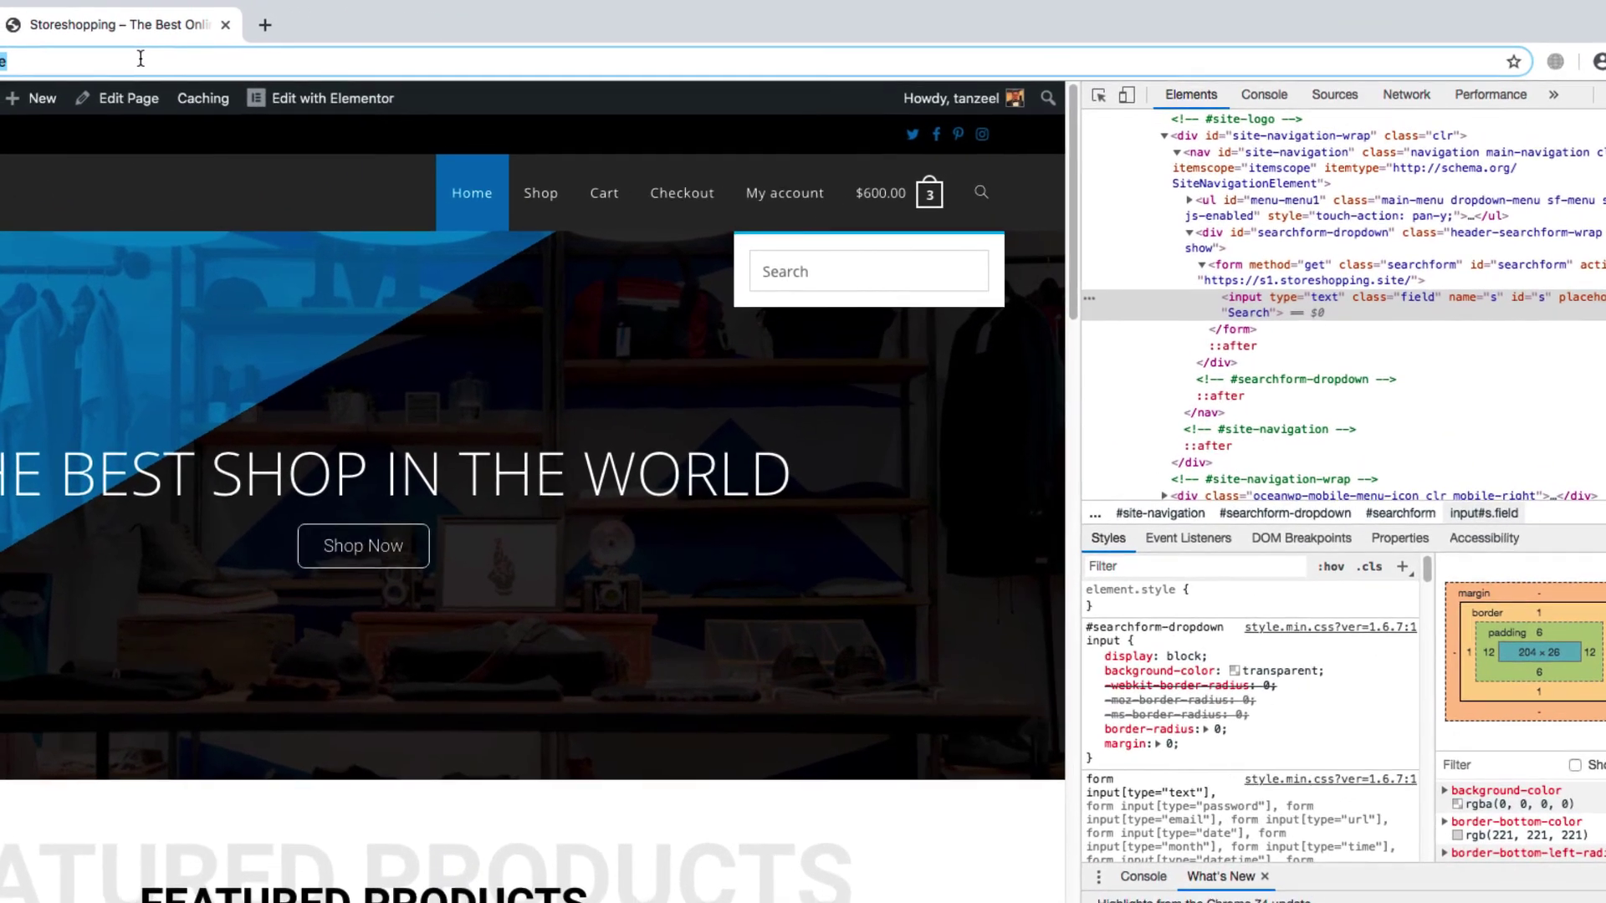
pyautogui.press('Return')
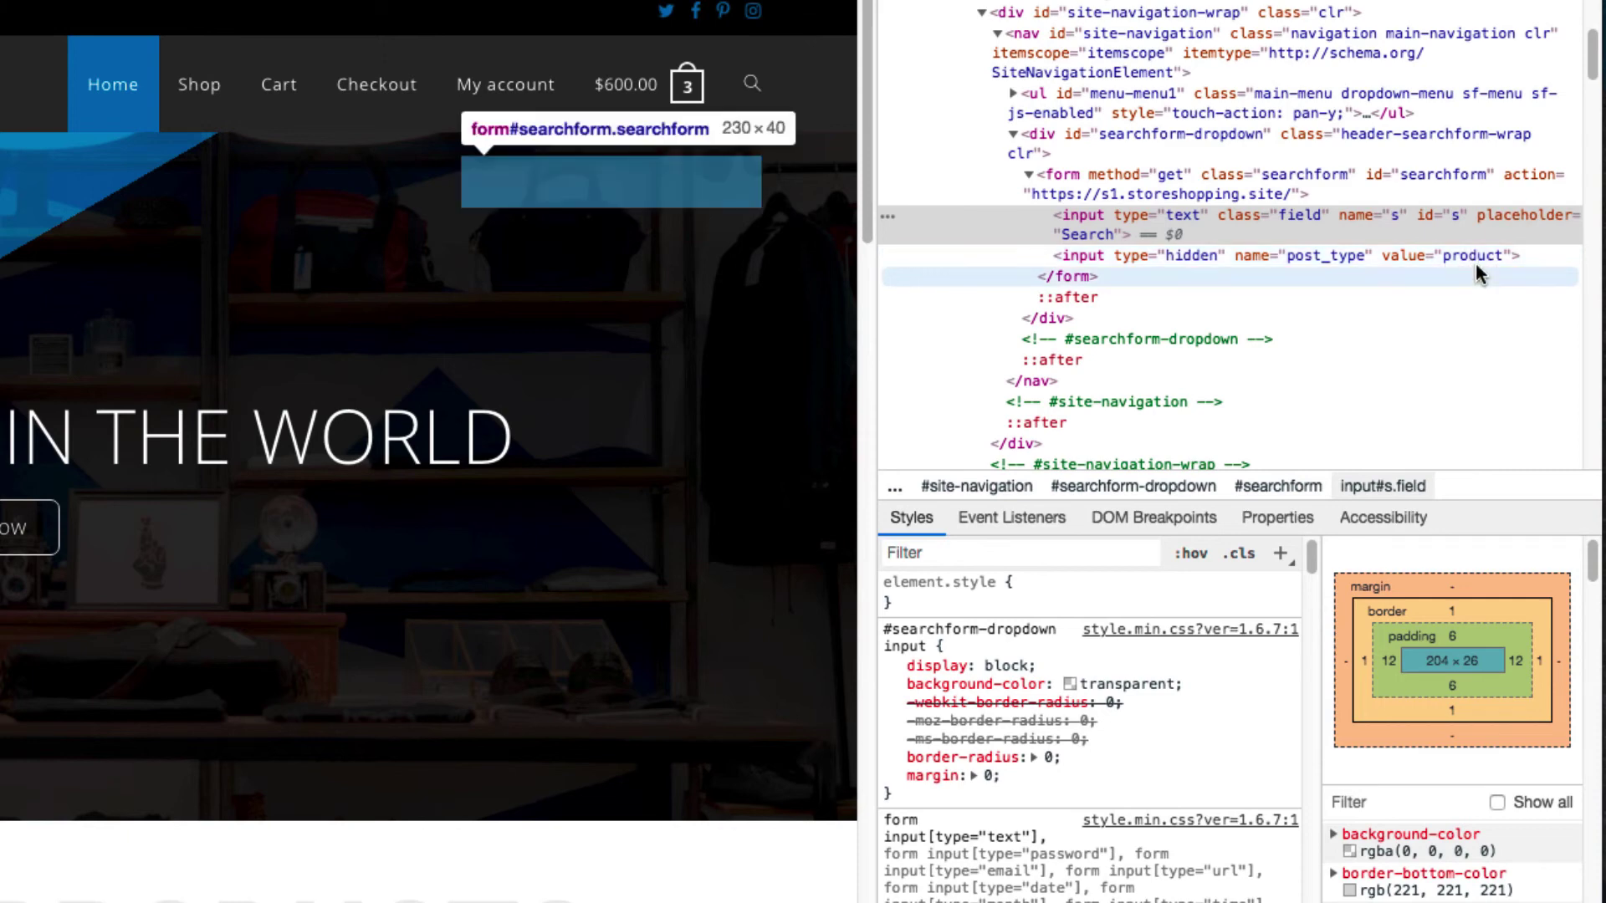
# Search the storefront header for 'shirt', returning two product results
pyautogui.moveTo(624, 69)
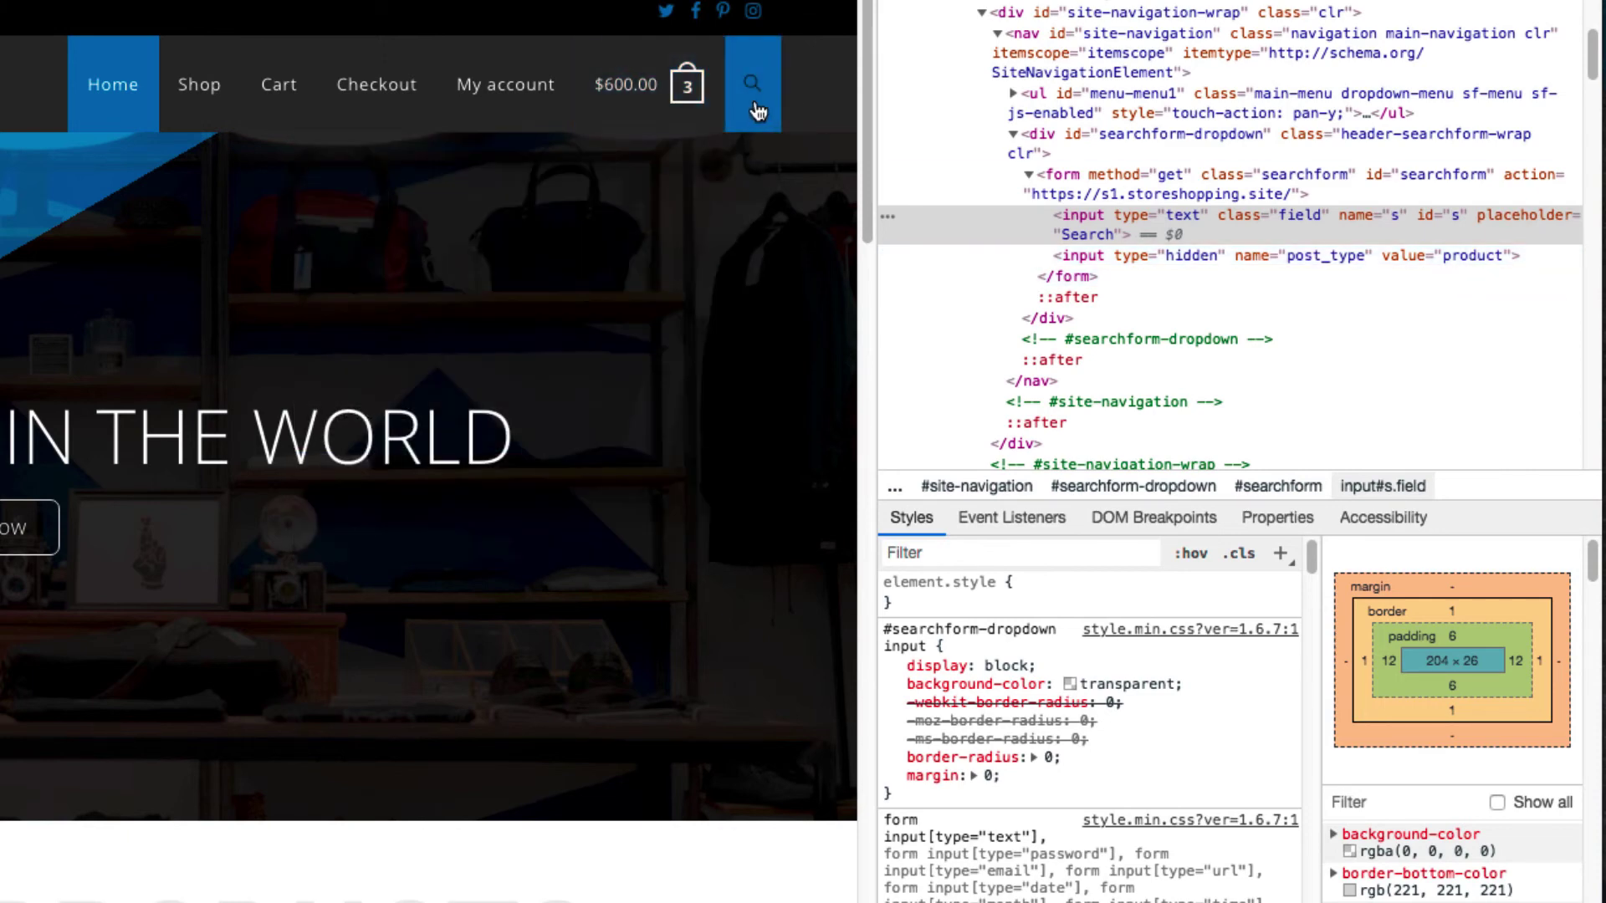
pyautogui.click(756, 102)
pyautogui.click(636, 199)
pyautogui.write('shirt')
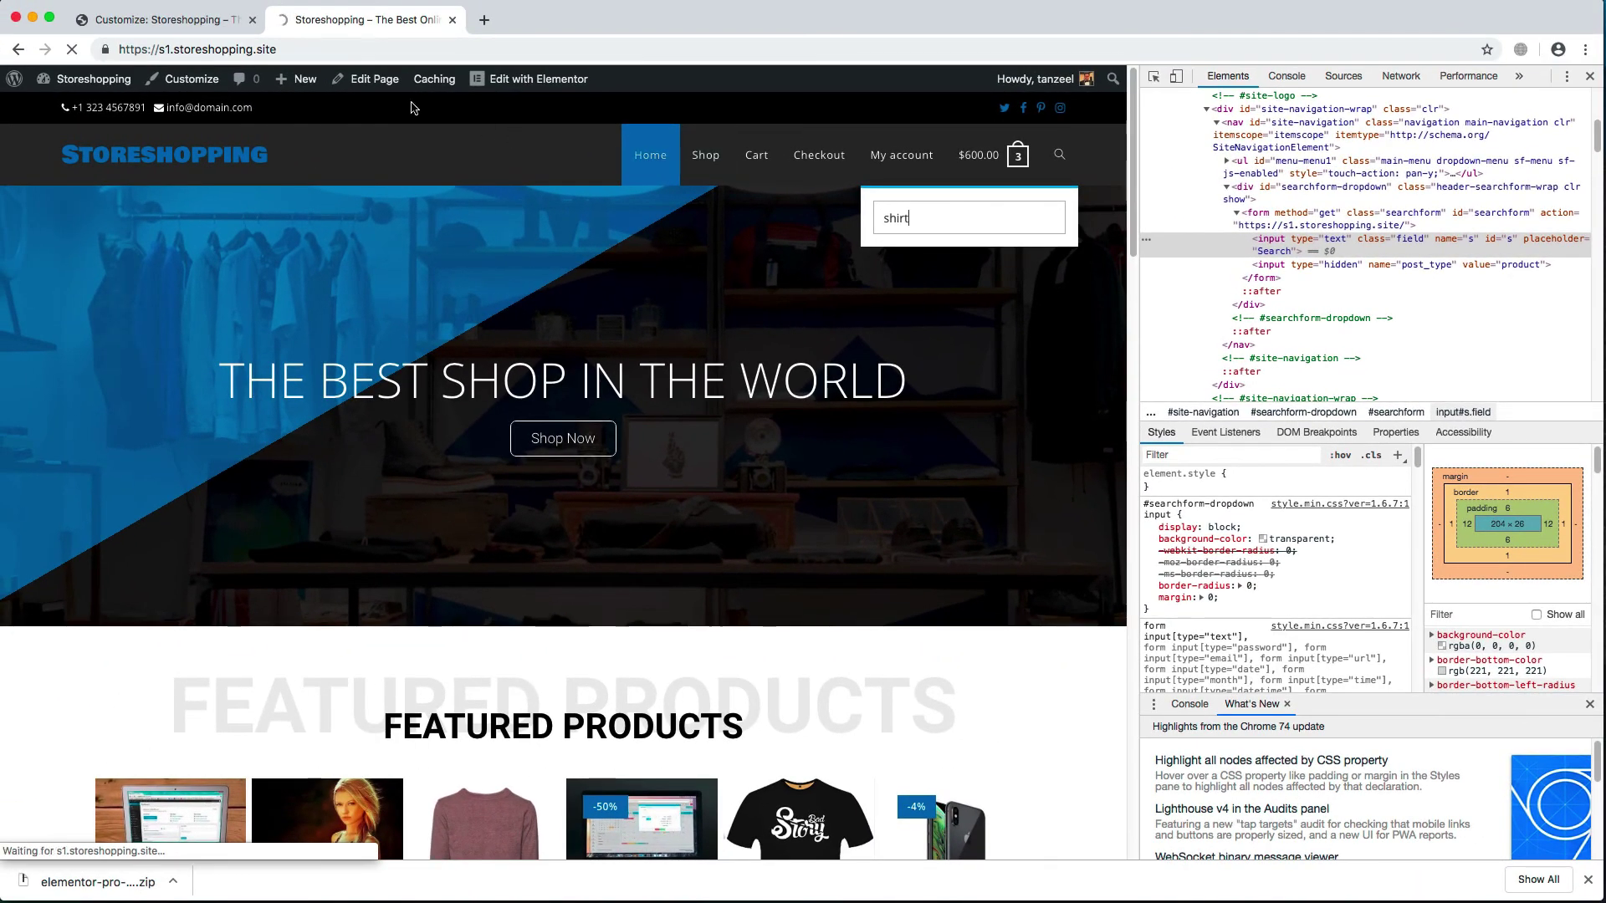
pyautogui.press('Return')
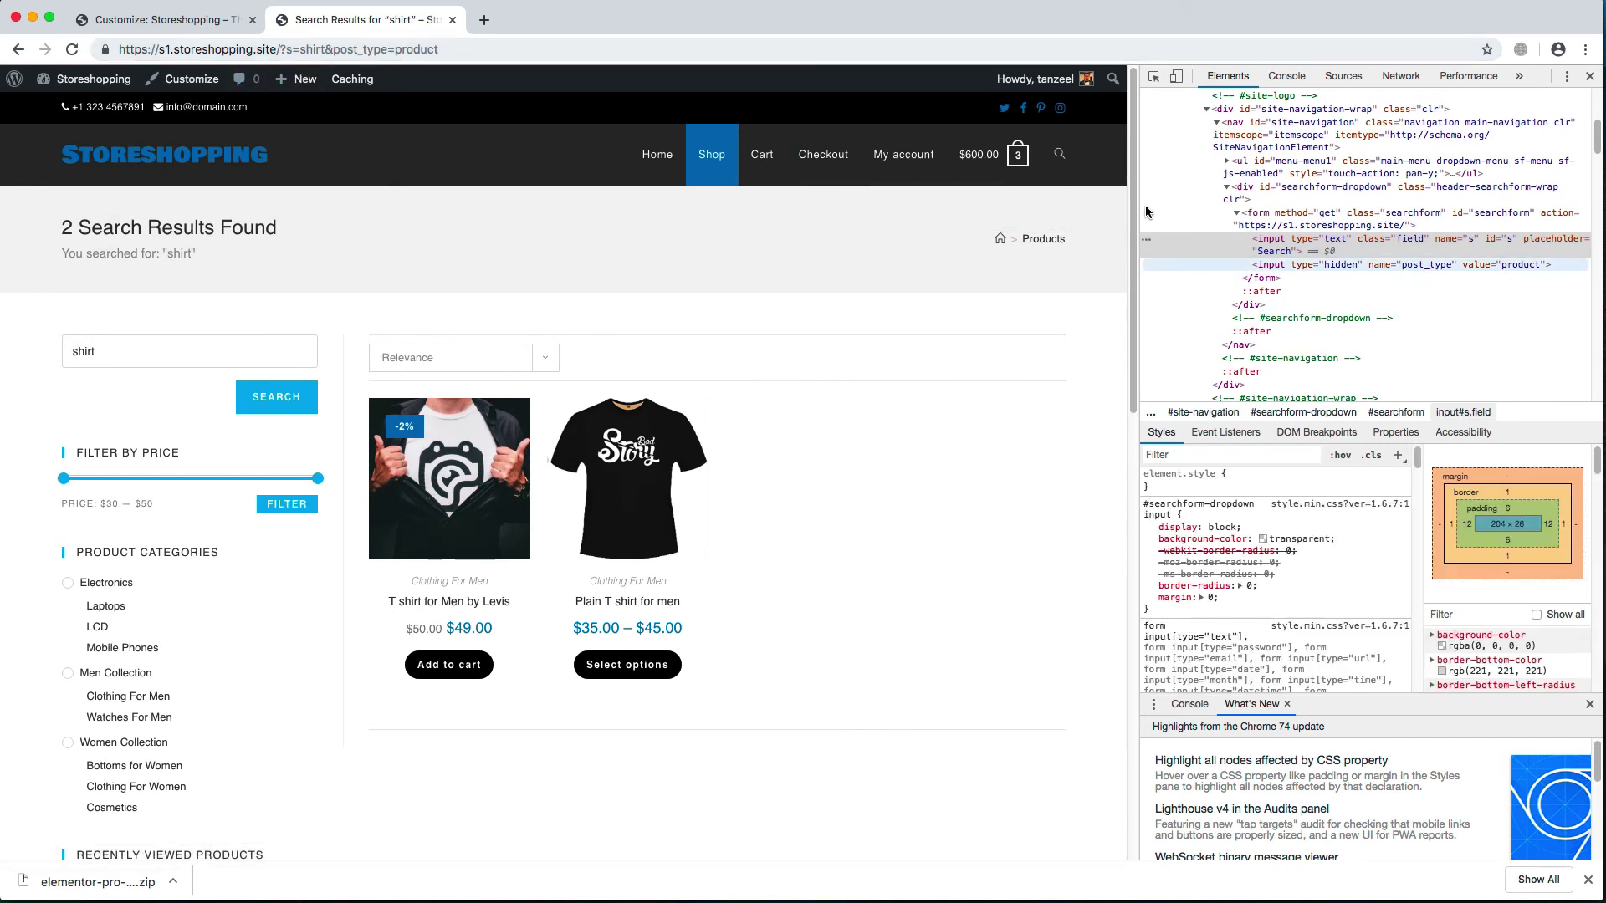
# Return to the Customizer tab with its Custom CSS/JS sidebar scrolled to the top
pyautogui.click(136, 23)
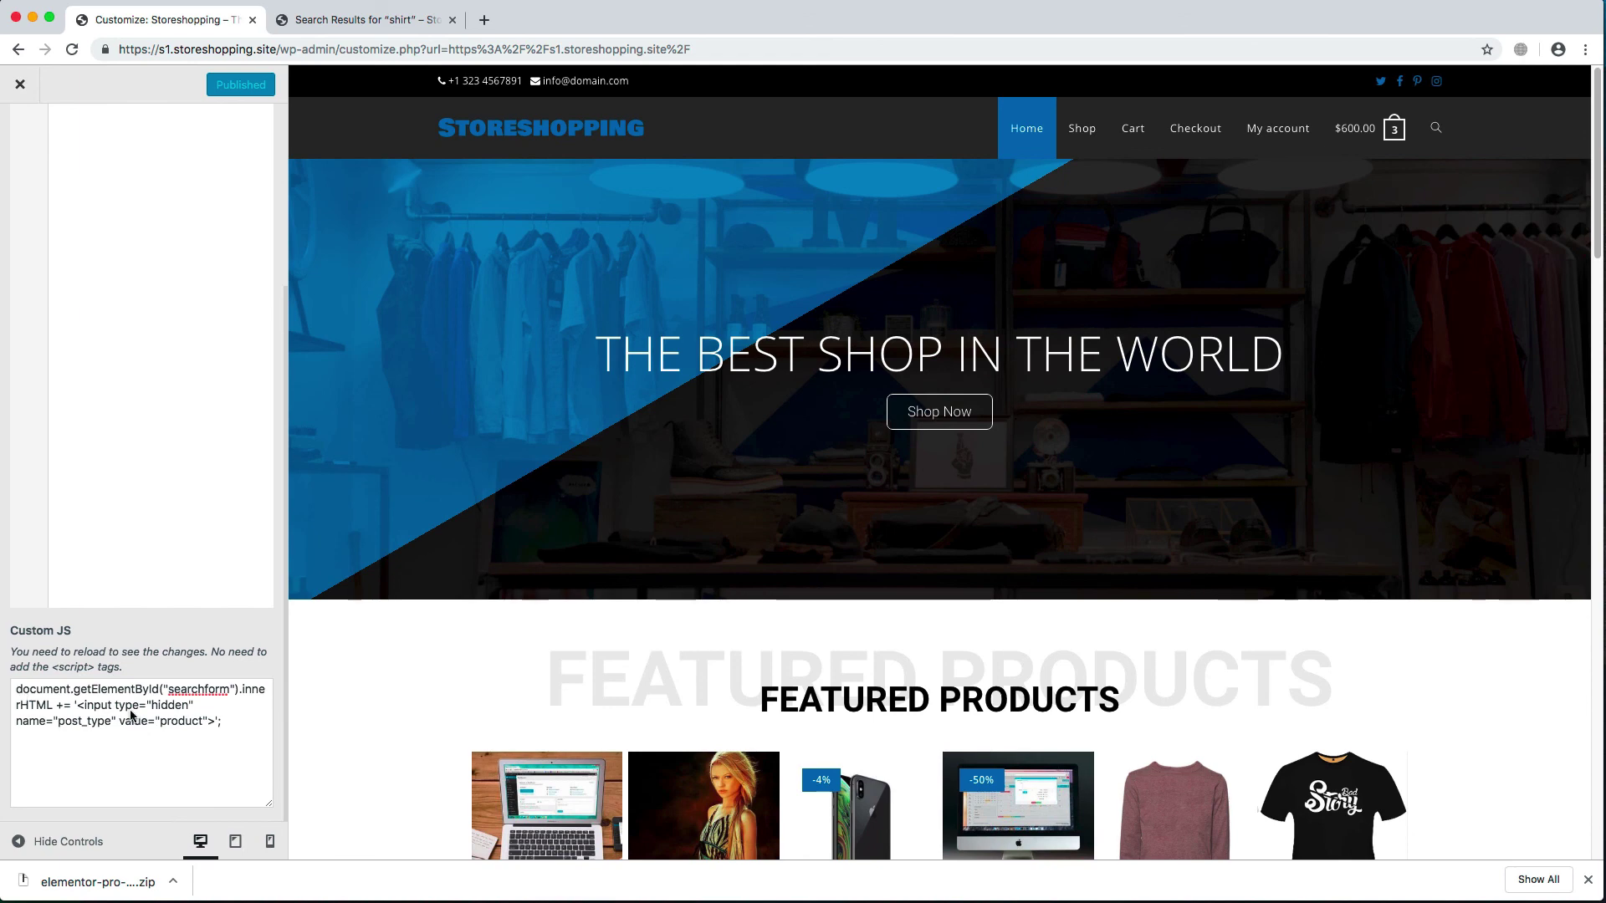
pyautogui.moveTo(1414, 117)
pyautogui.scroll(5, 241, 422)
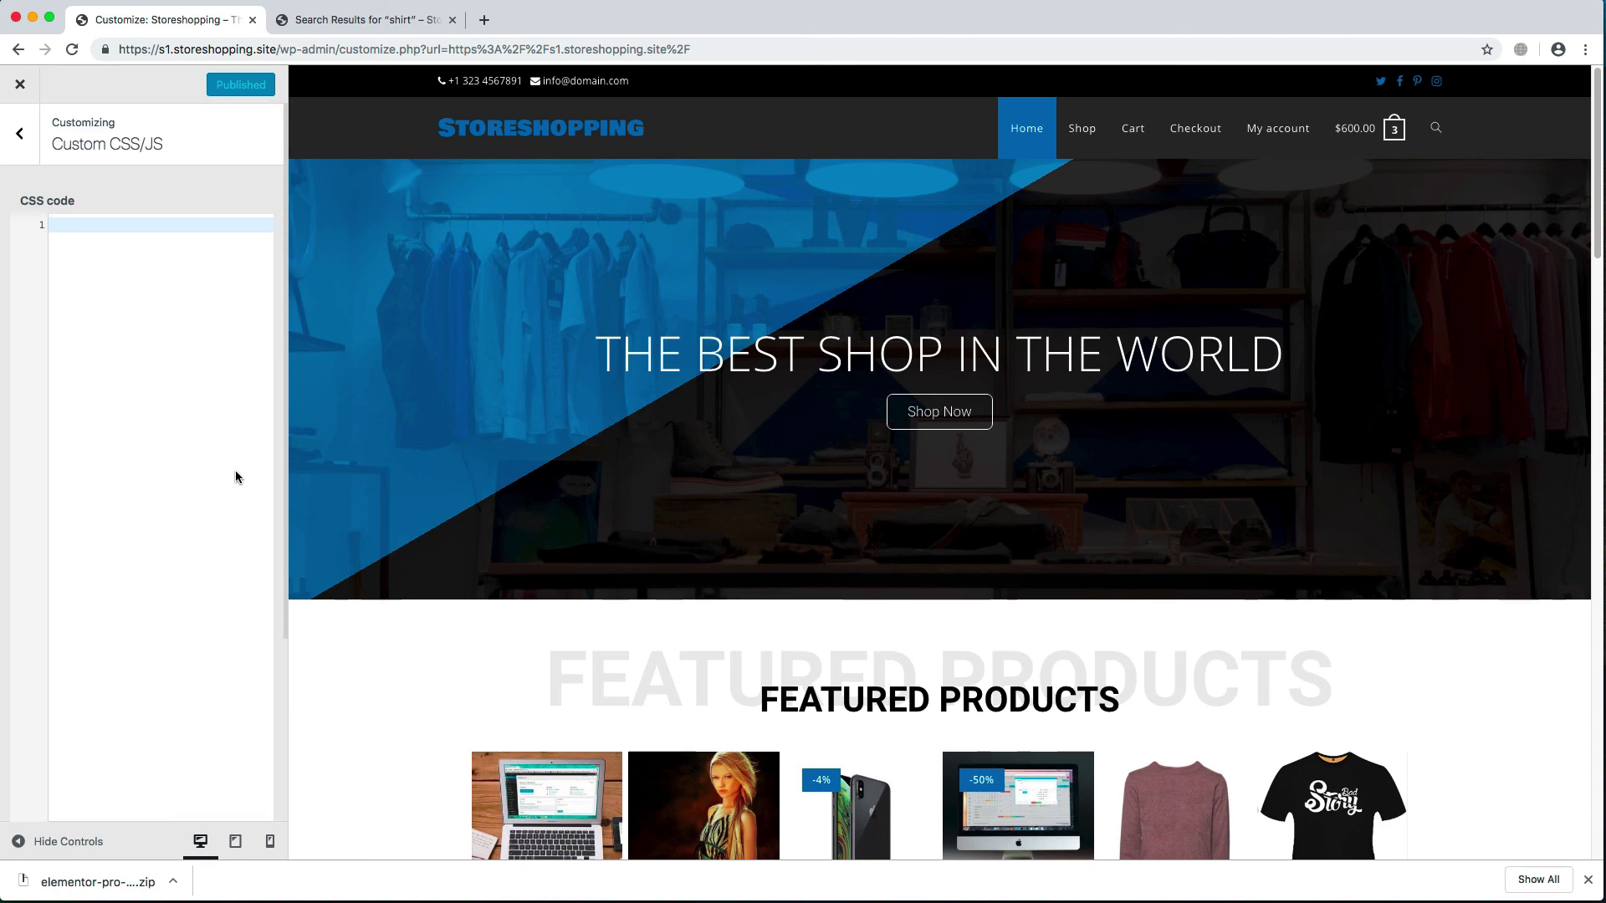